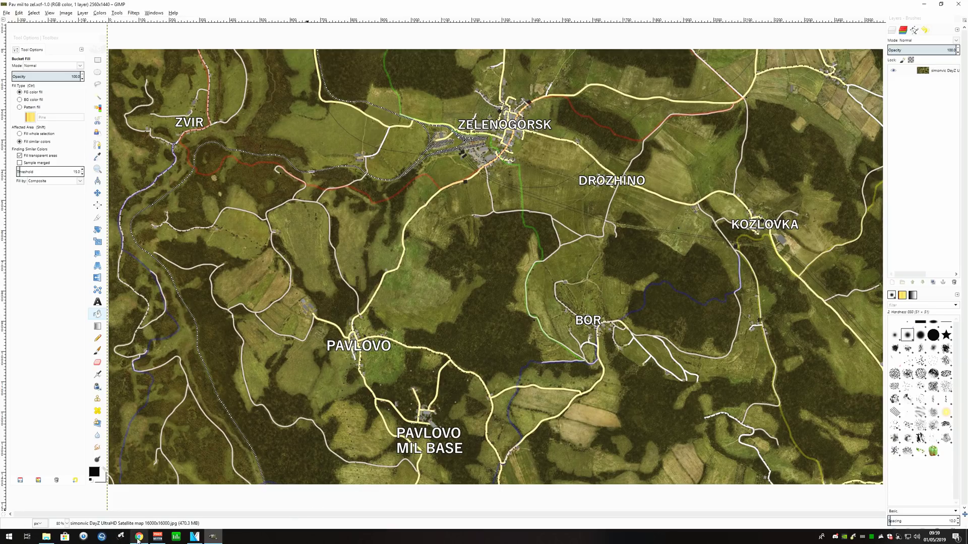
Drag gold_72.png from the sub buttons folder onto the GIMP map as a new layer.
mouse_move(83, 537)
left_click(46, 537)
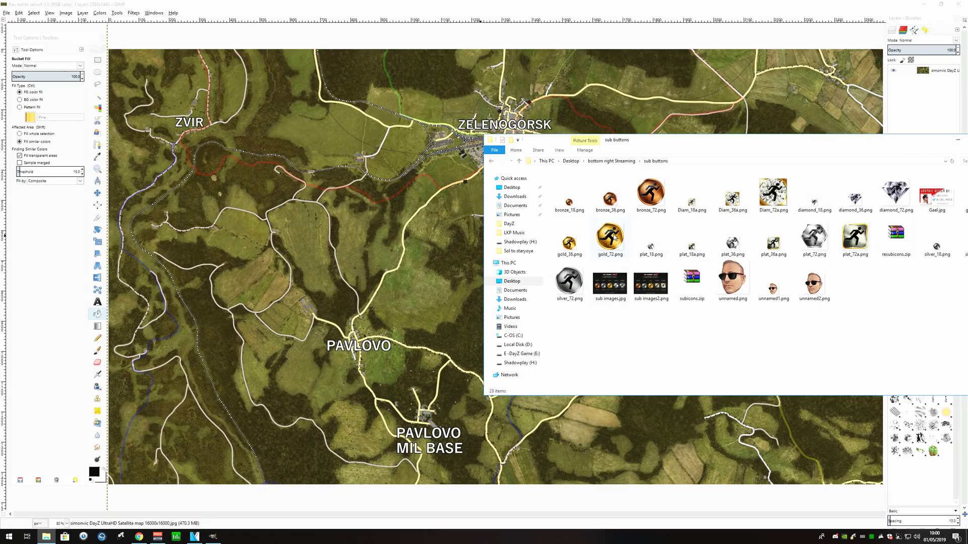
left_click_drag(612, 237, 425, 361)
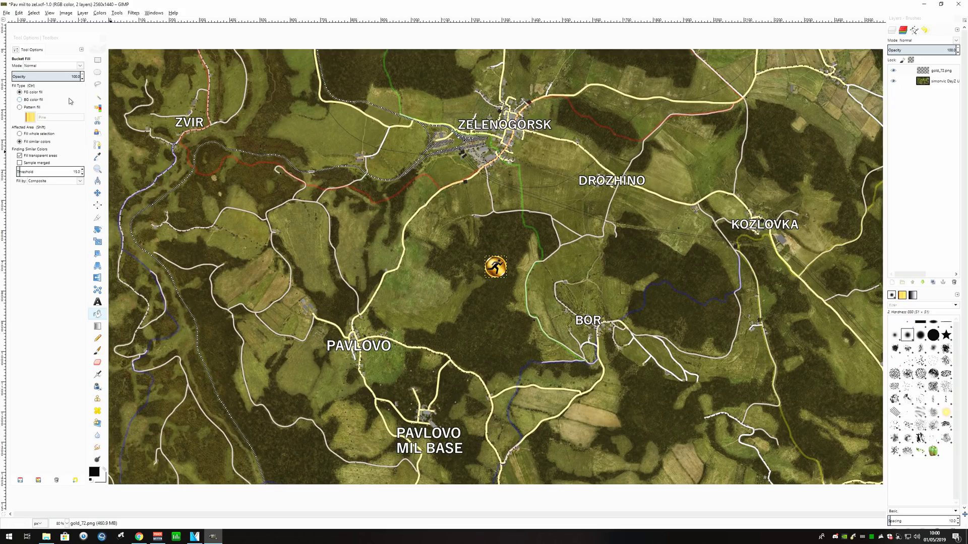
Move the gold icon beside Pavlovo Mil Base and scale its layer down to about 36 px.
key("m")
left_click_drag(502, 272, 449, 409)
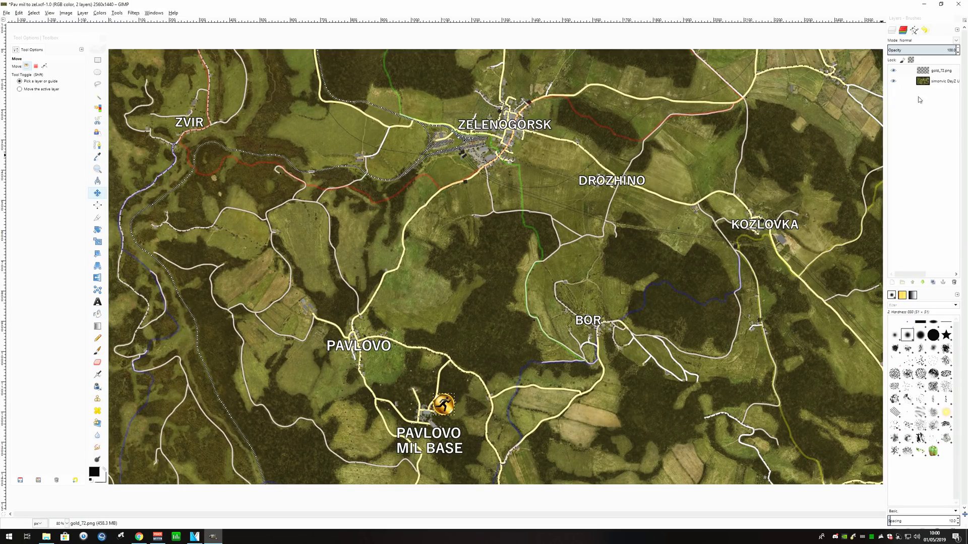
right_click(938, 71)
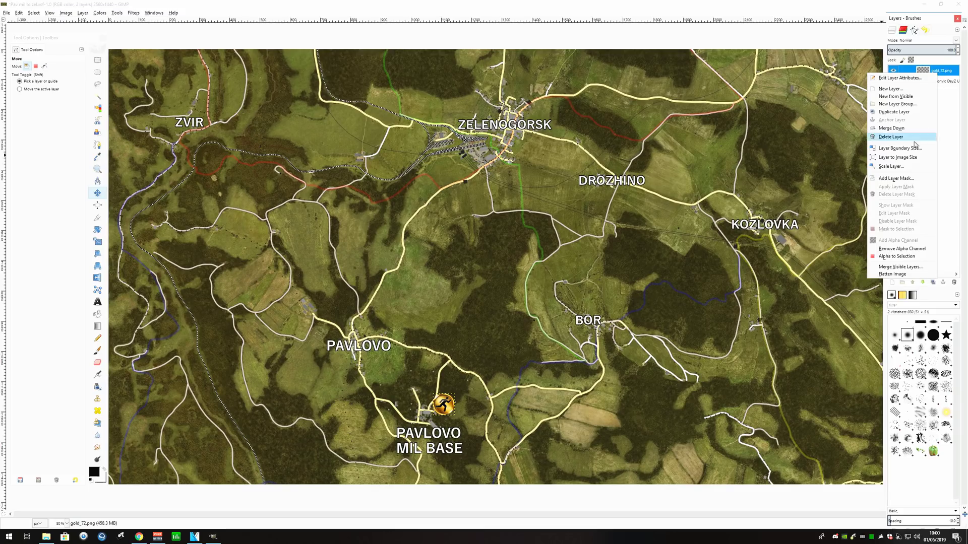
left_click(900, 166)
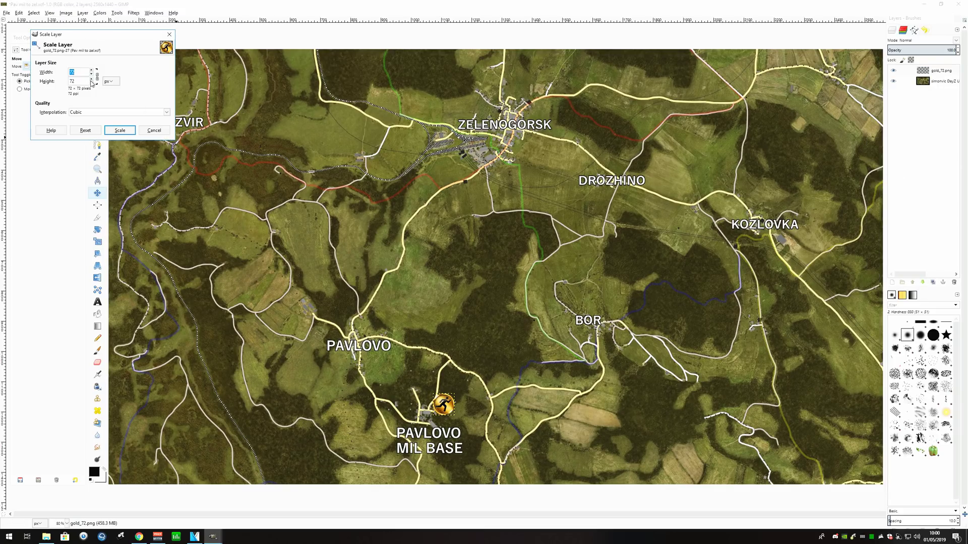
type("38")
left_click(84, 81)
left_click(120, 130)
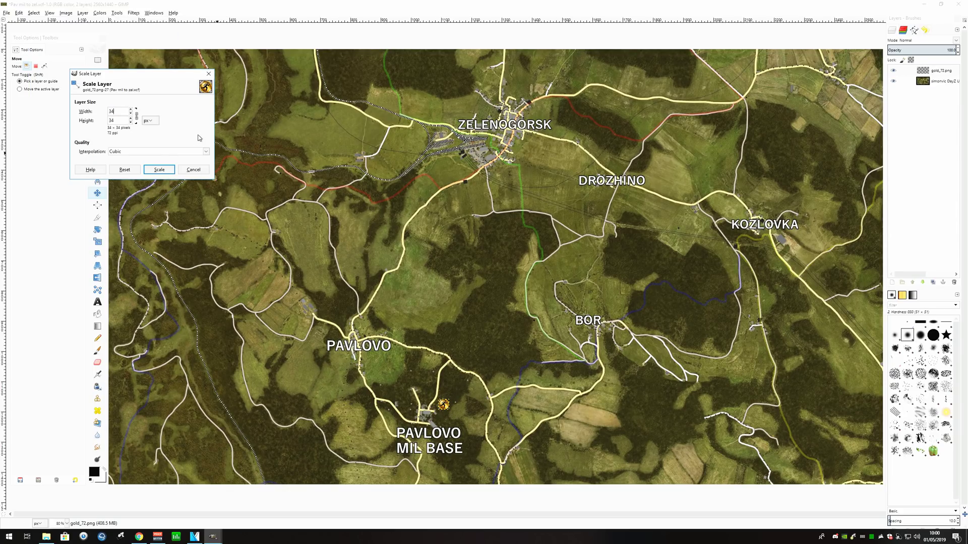
left_click(159, 170)
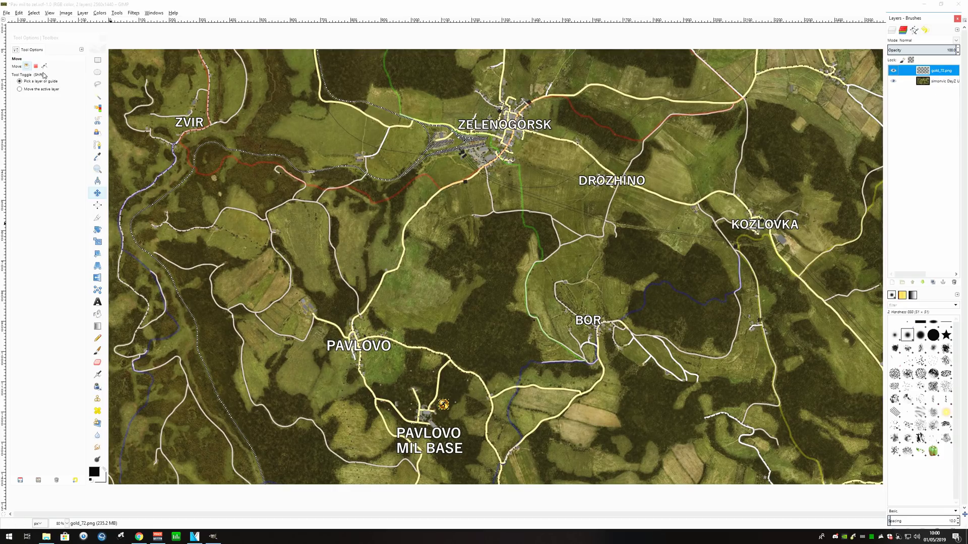
left_click(99, 193)
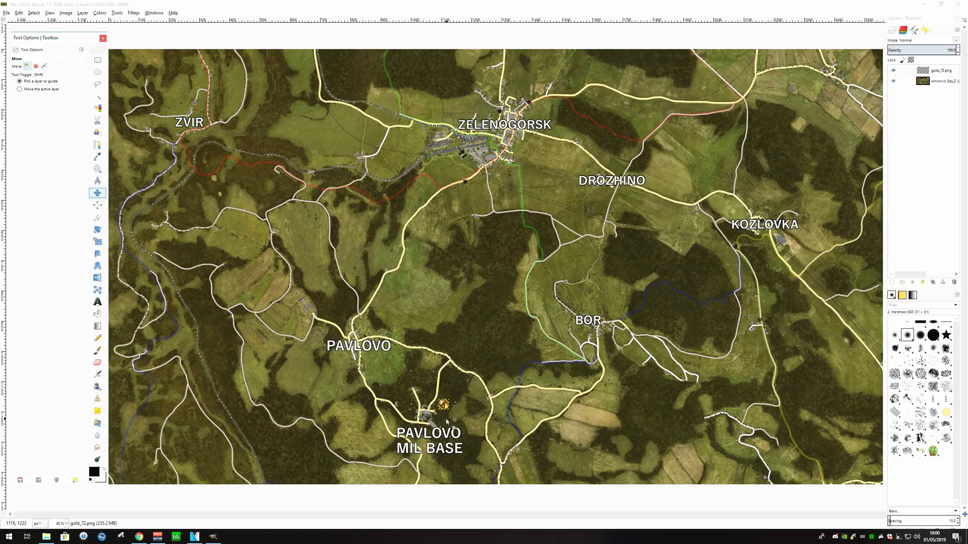
Duplicate the gold icon layer twice, moving each copy a step up from Pavlovo Mil Base.
left_click_drag(443, 405, 437, 413)
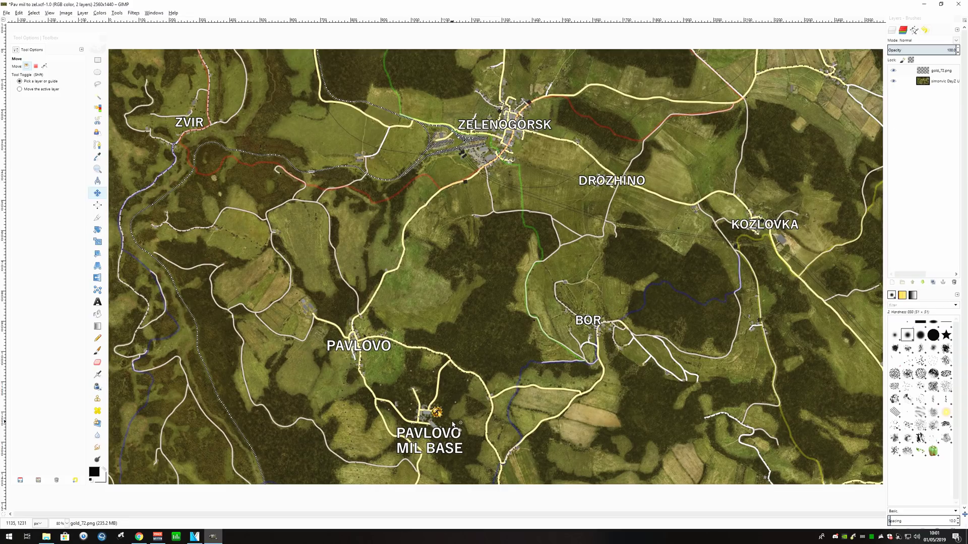
right_click(942, 71)
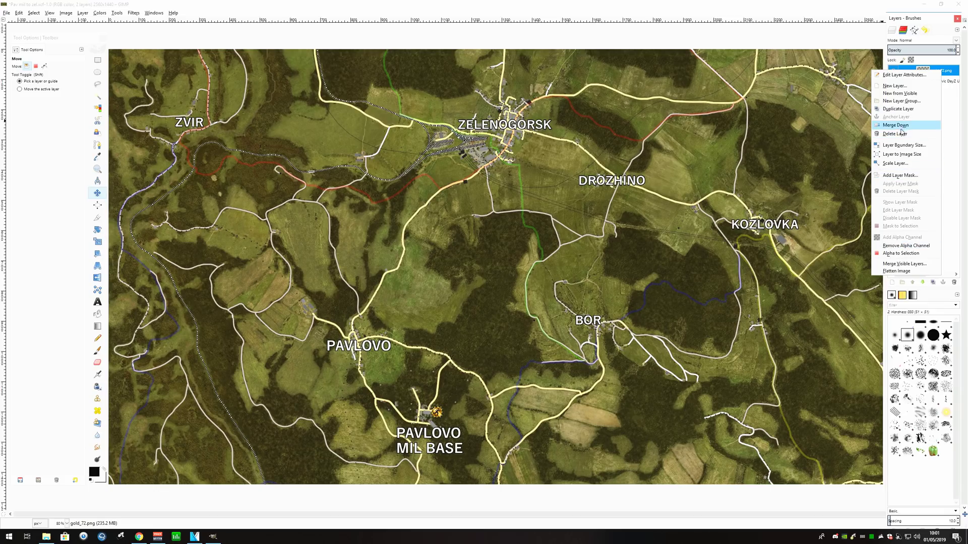
left_click(901, 109)
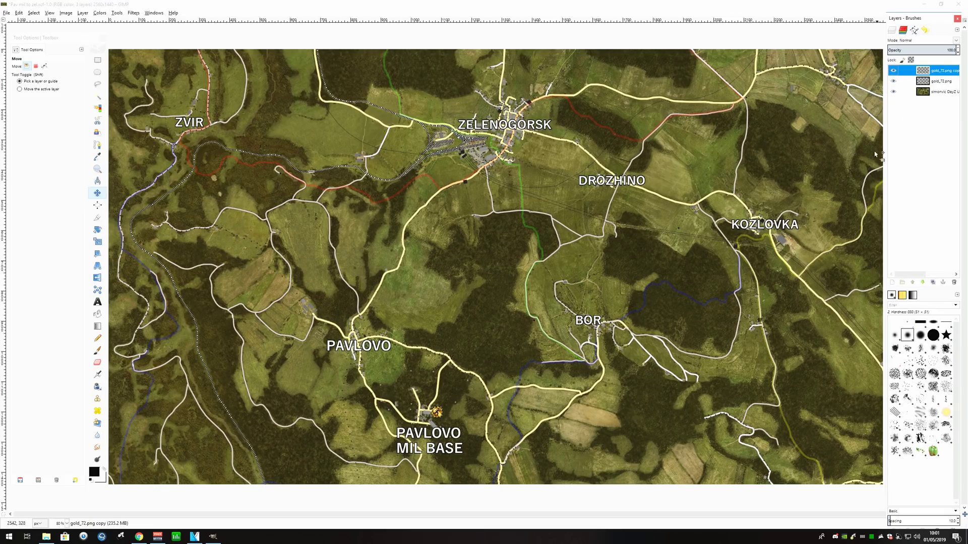
left_click_drag(438, 414, 444, 402)
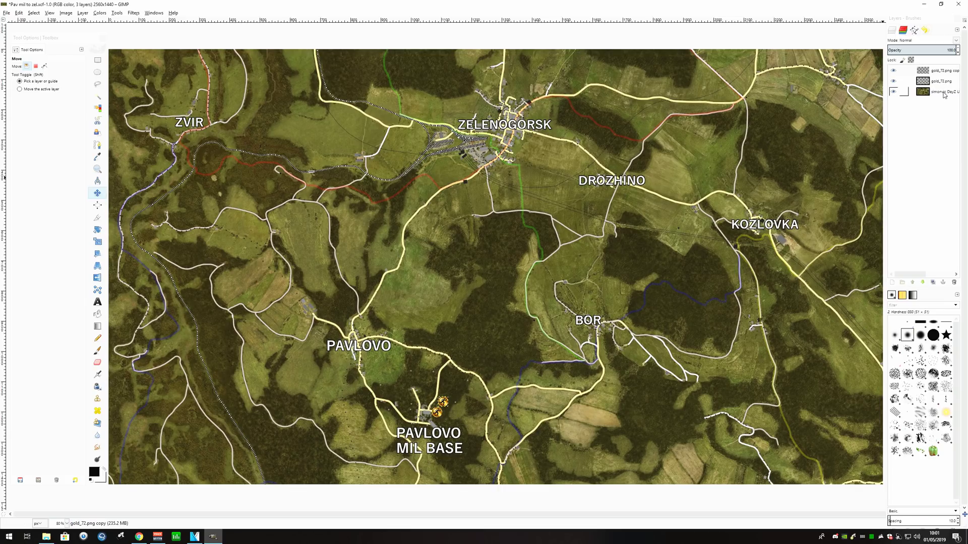
right_click(894, 72)
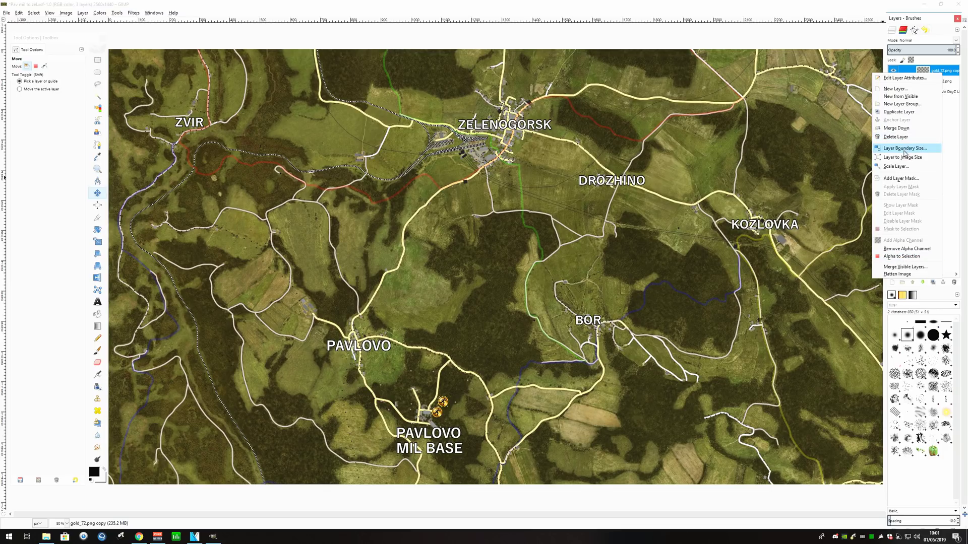
left_click(899, 112)
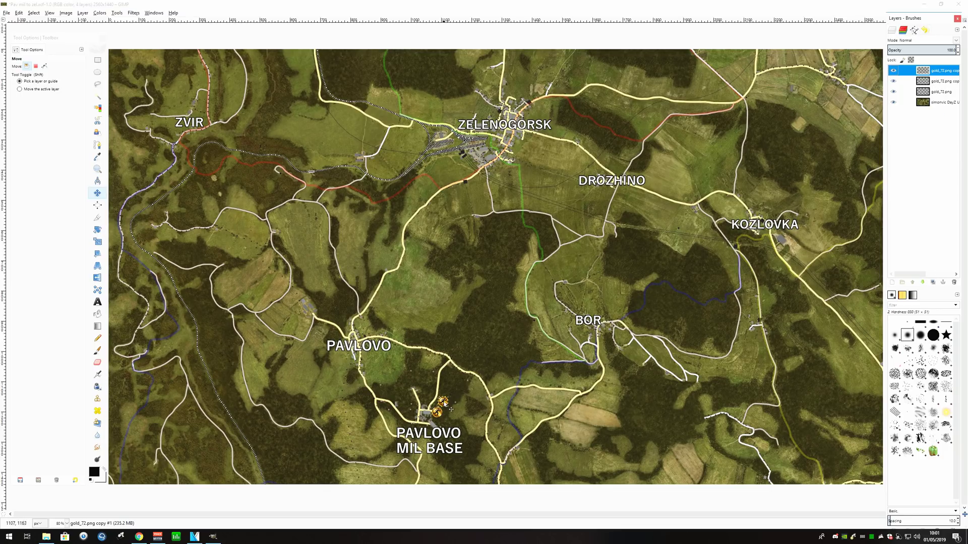
left_click_drag(443, 404, 449, 392)
Add more duplicated icon layers further up the route toward Zelenogorsk.
right_click(944, 72)
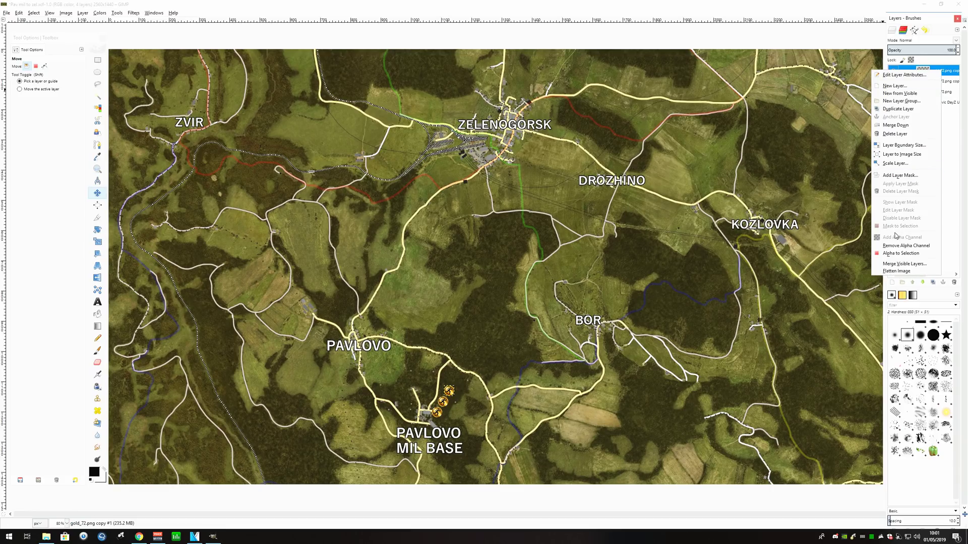
left_click(899, 109)
mouse_move(455, 398)
left_mouse_down()
mouse_move(463, 386)
mouse_move(454, 381)
left_mouse_up()
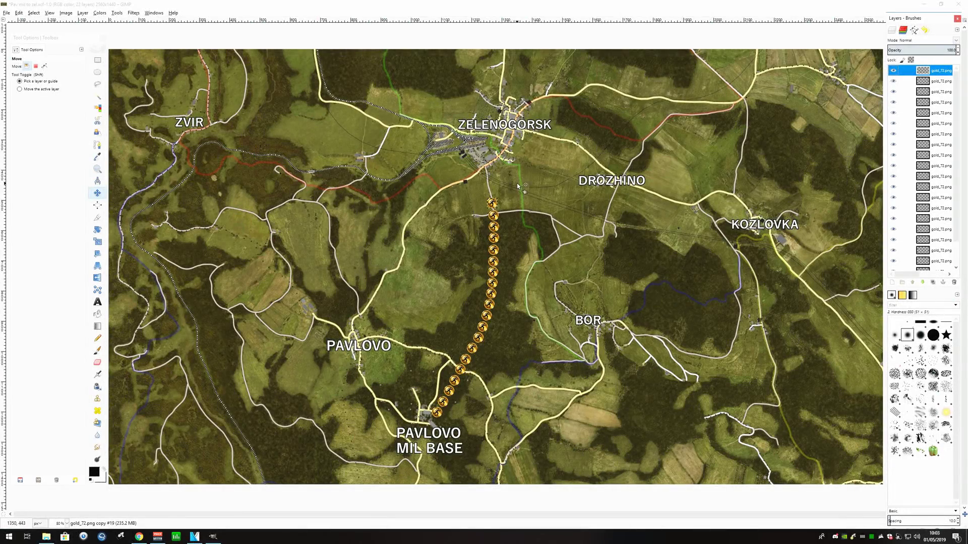
left_click_drag(492, 204, 493, 196)
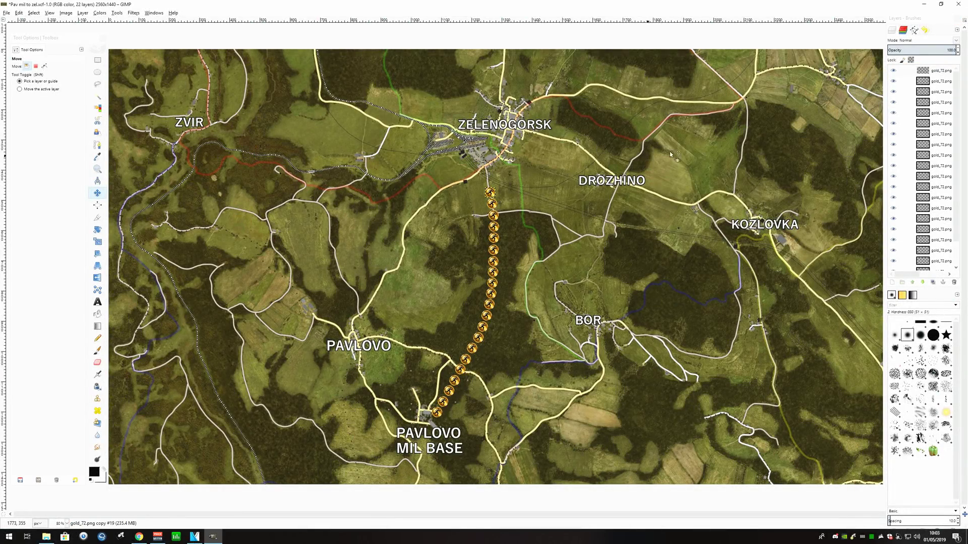
right_click(942, 71)
left_click(900, 108)
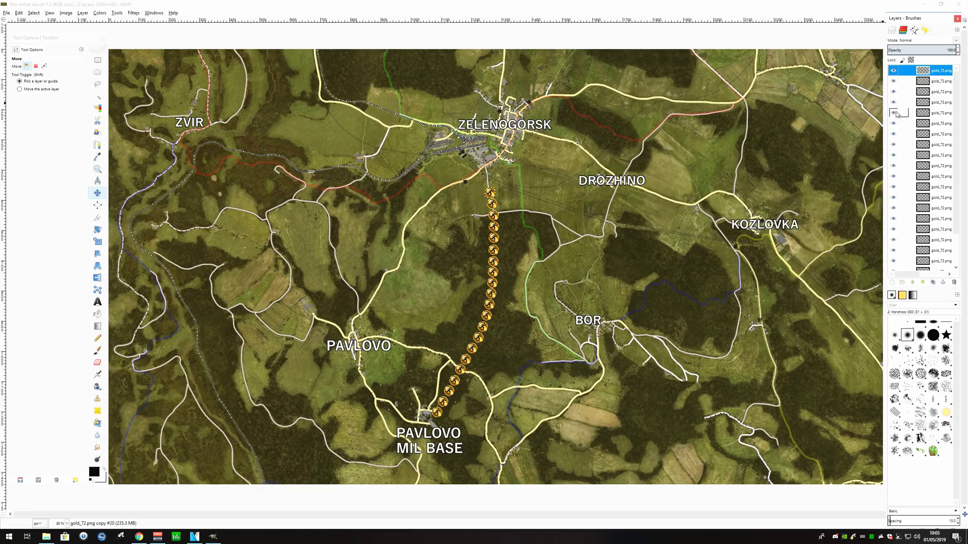
left_click_drag(492, 195, 488, 181)
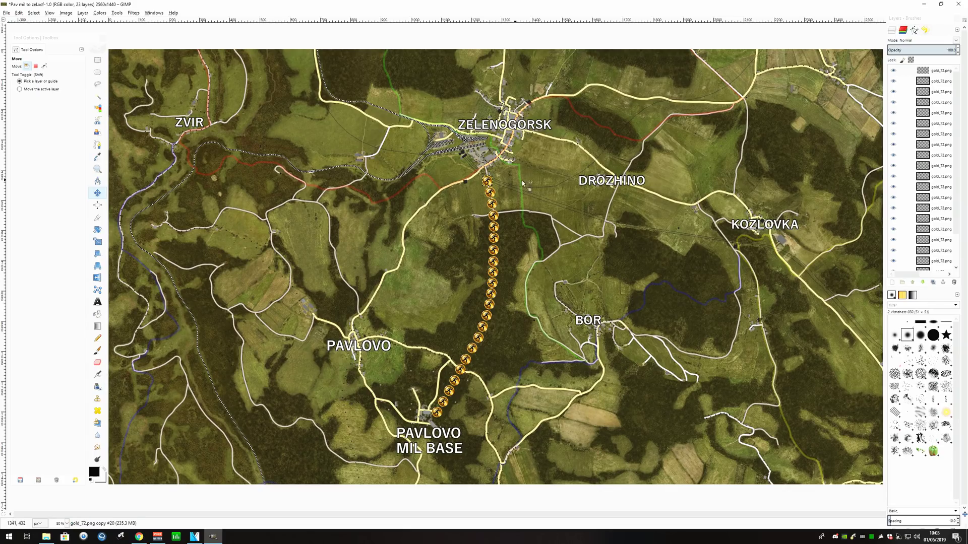
left_click(154, 13)
left_click(133, 13)
mouse_move(116, 14)
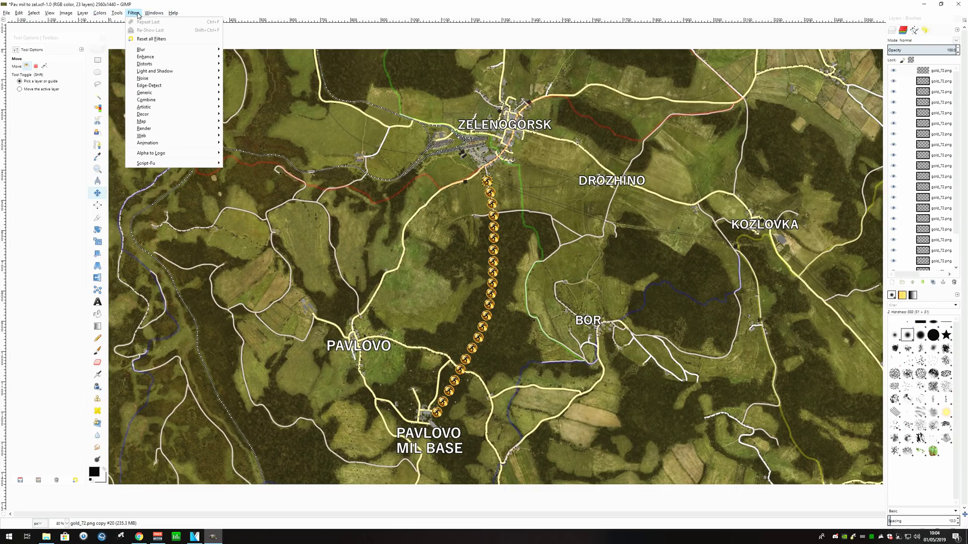
mouse_move(152, 145)
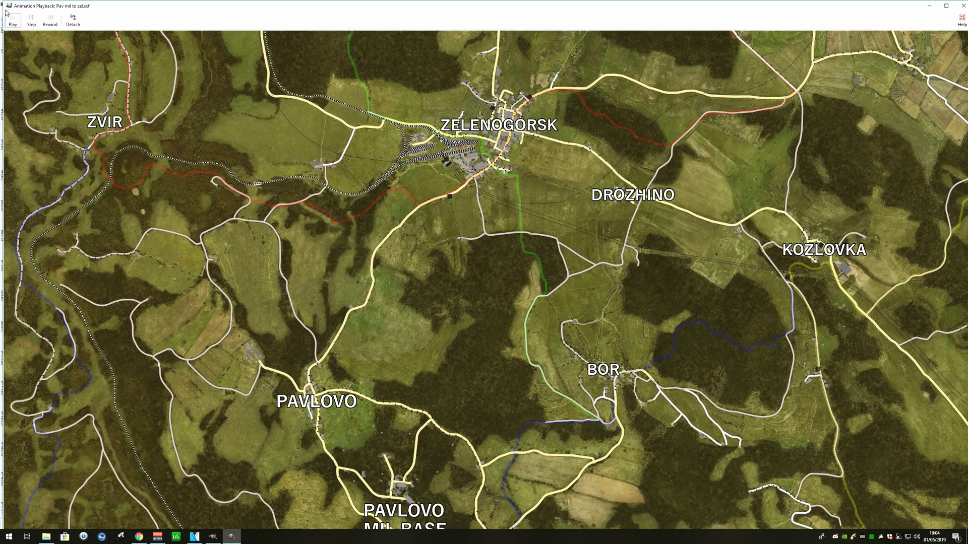
left_click(12, 20)
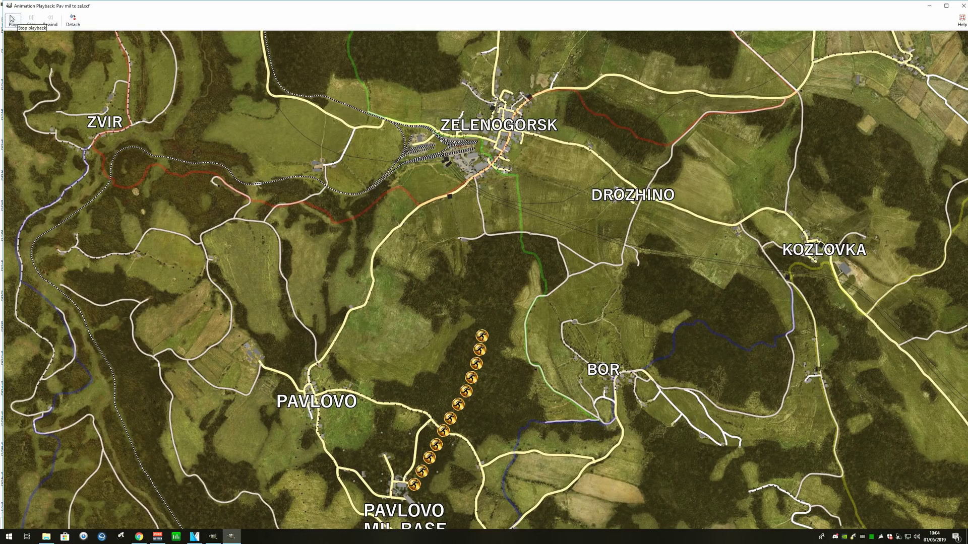
left_click(11, 19)
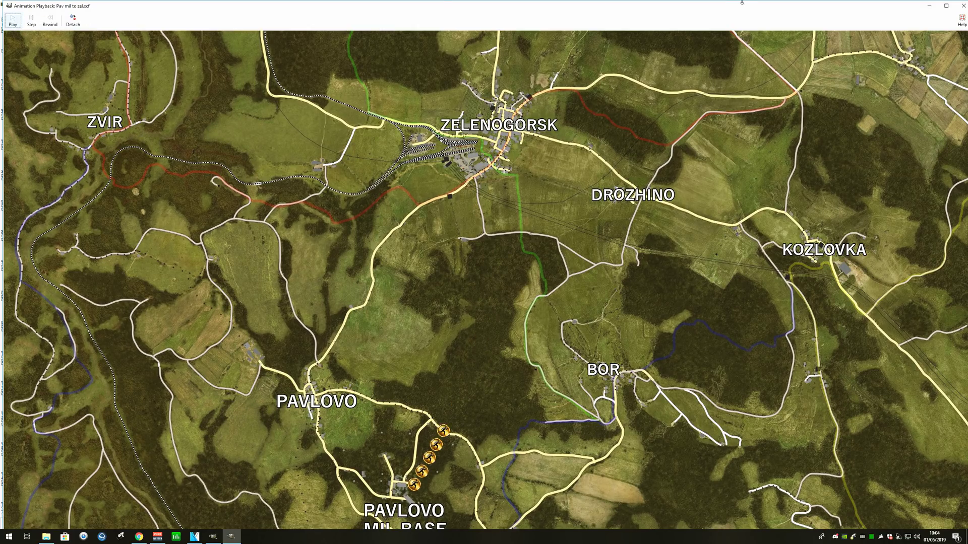
Close the animation preview and export the image renamed to Pav mil to zel.gif.
left_click(958, 5)
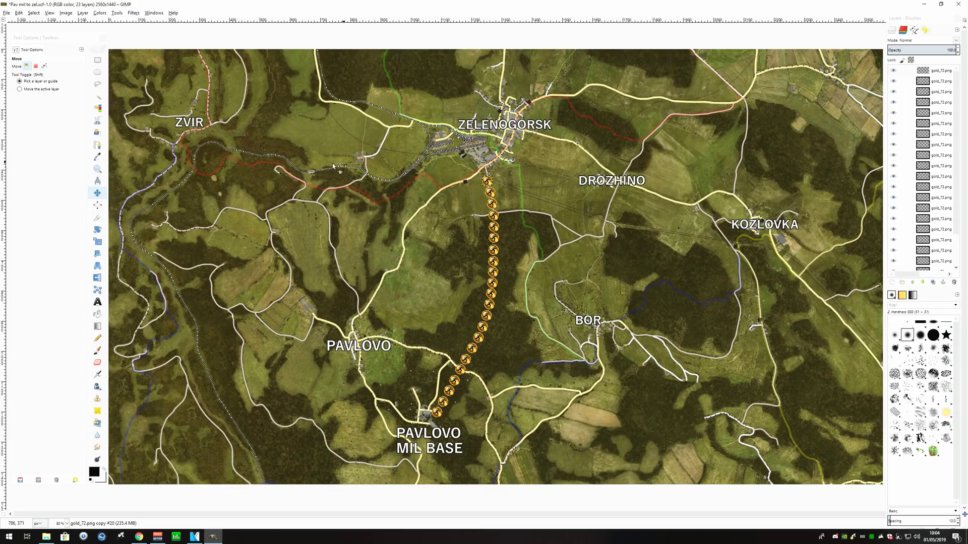
left_click(6, 13)
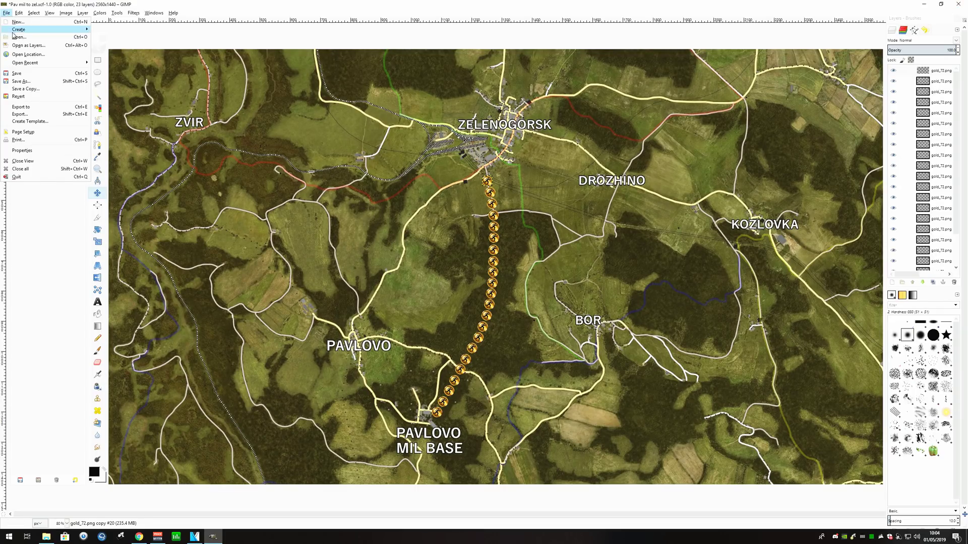
left_click(45, 109)
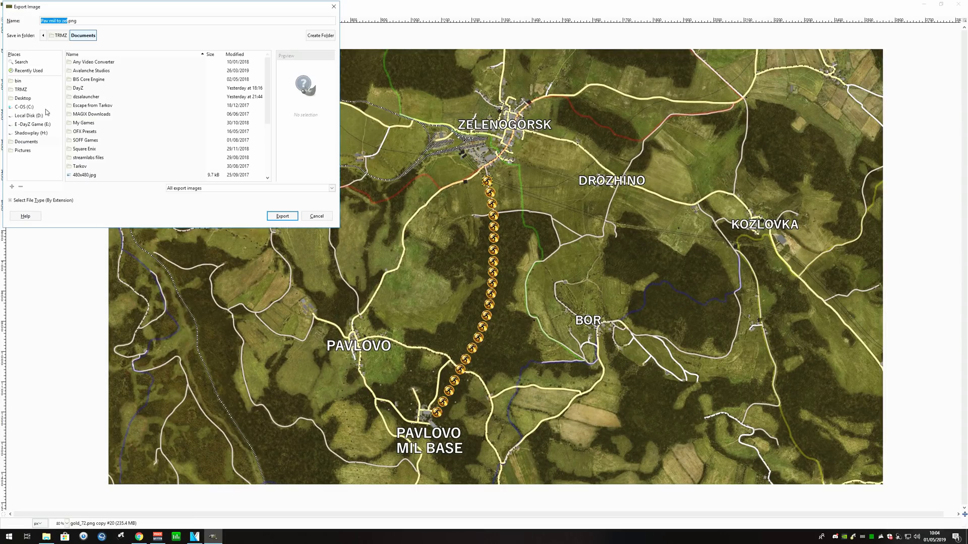
left_click(83, 20)
left_click(282, 215)
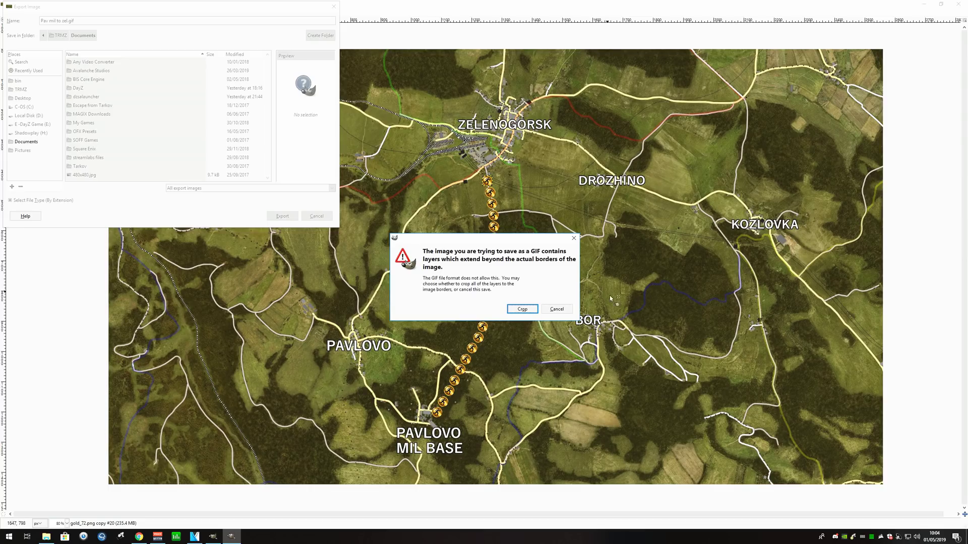
Try GIF options: crop, as animation, no looping, 150 ms delay, cumulative layers, then cancel.
left_click(532, 309)
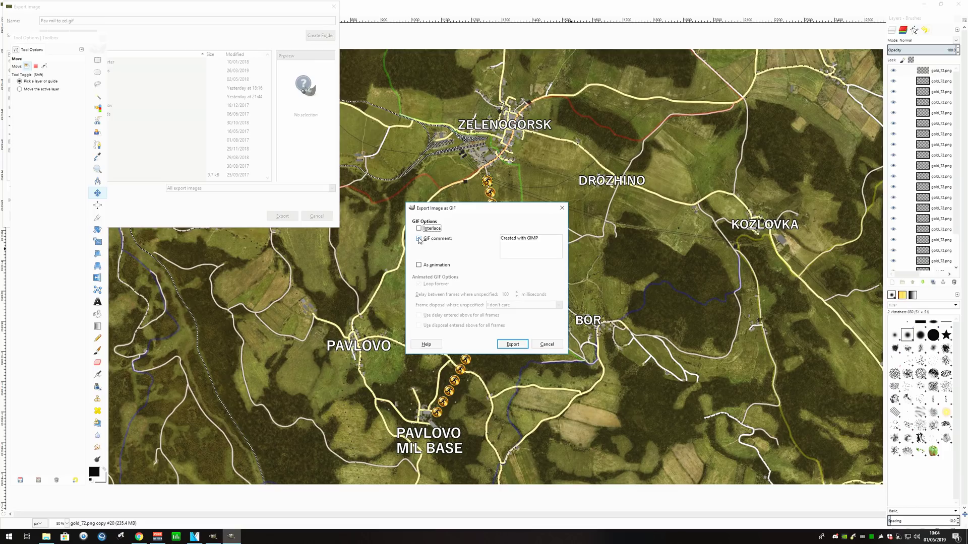
left_click(425, 267)
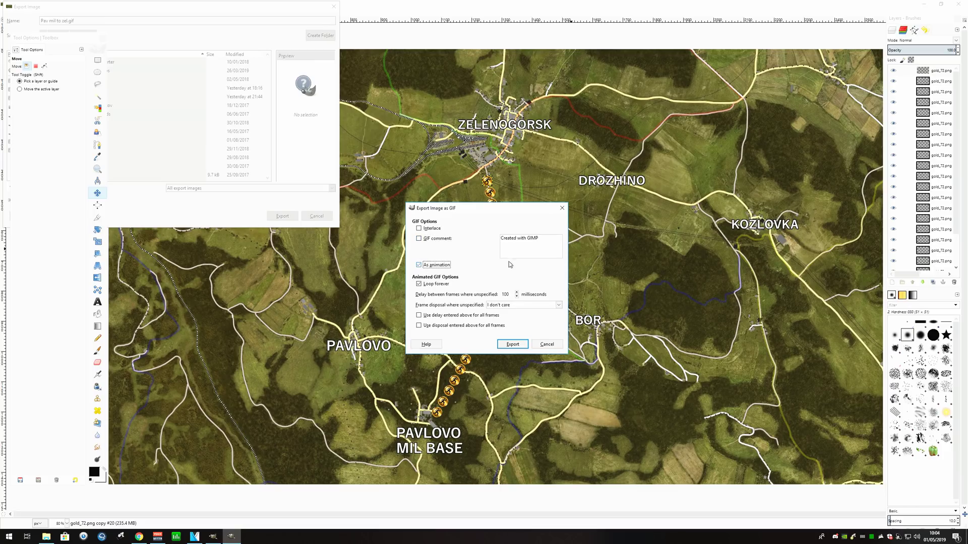
left_click(421, 286)
double_click(505, 295)
type("150")
left_click(515, 306)
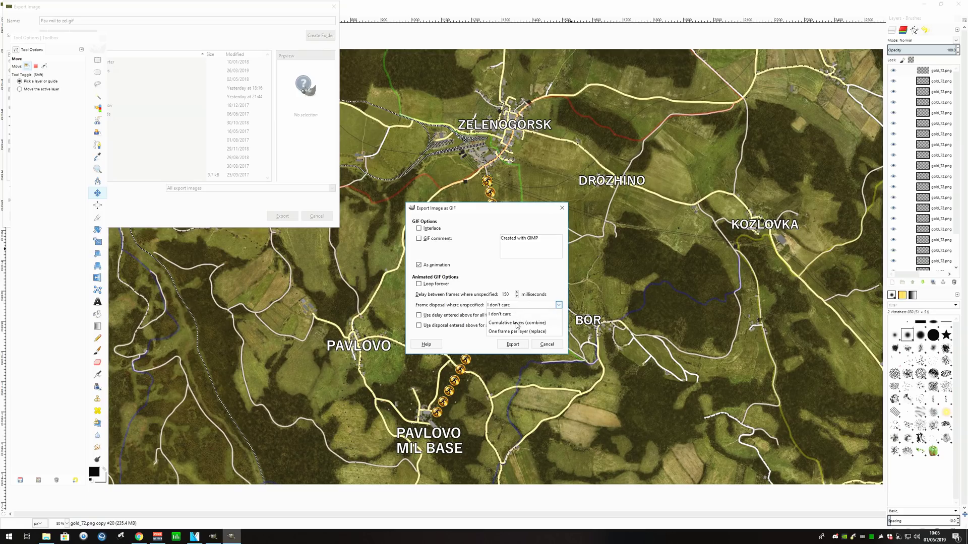
left_click(516, 324)
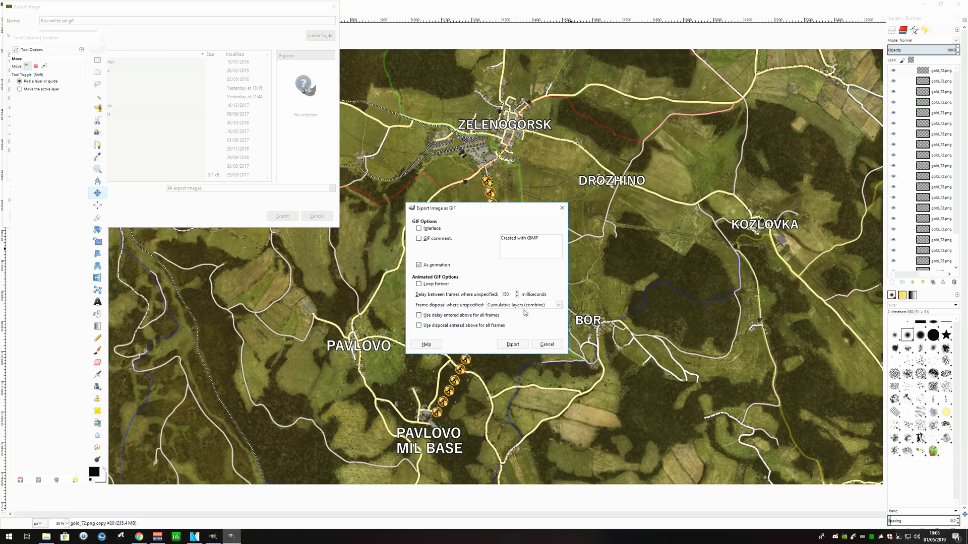
left_click(547, 344)
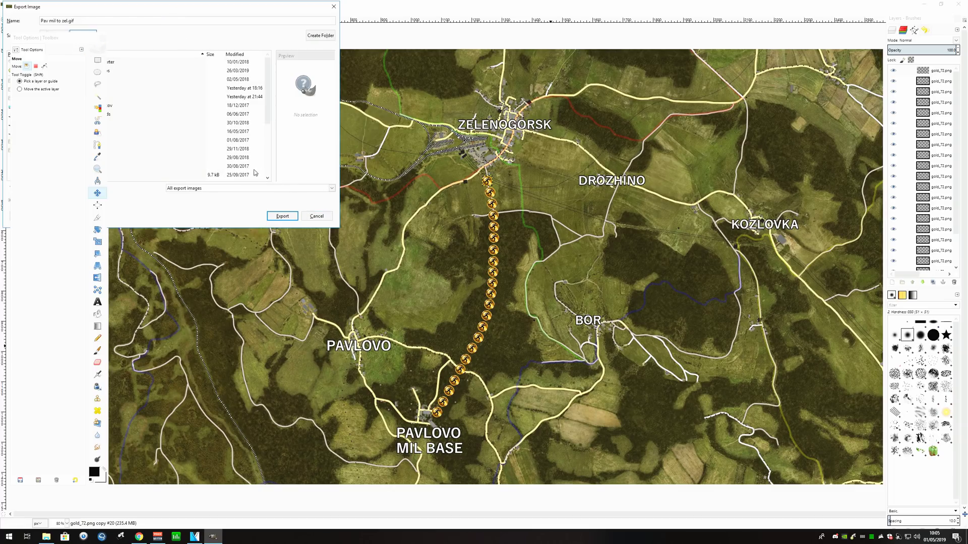
Export Pav mil to zel.gif into the Desktop/Sol to staryoye folder.
left_click_drag(175, 11, 312, 22)
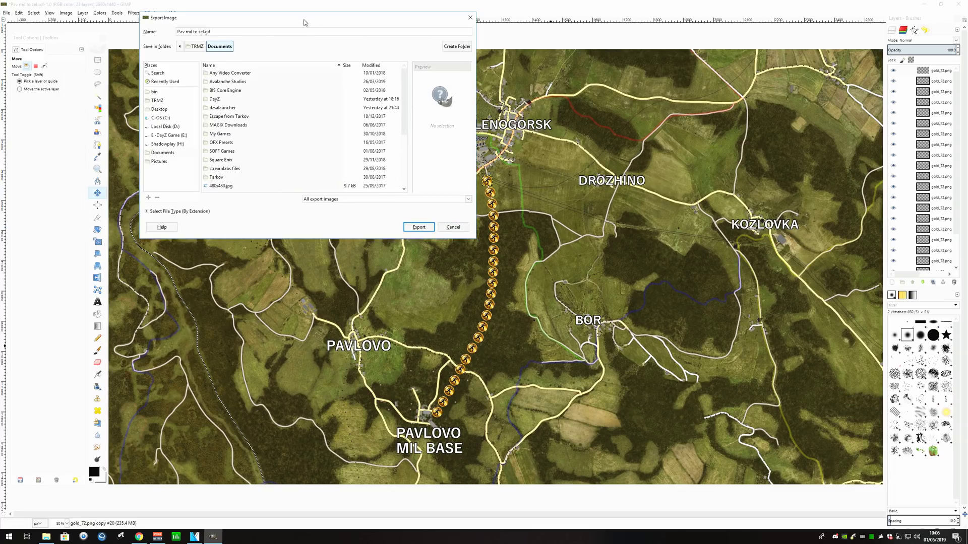
left_click(164, 109)
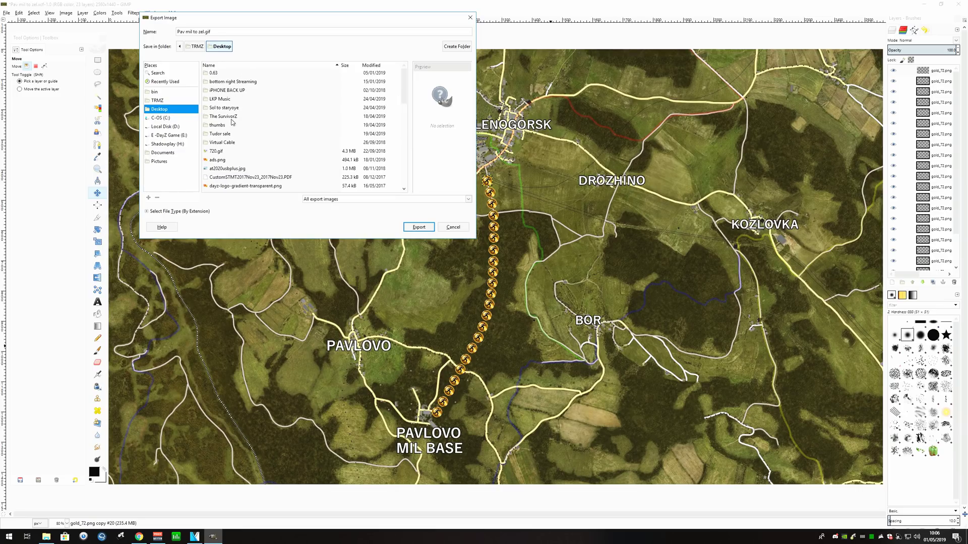
double_click(230, 108)
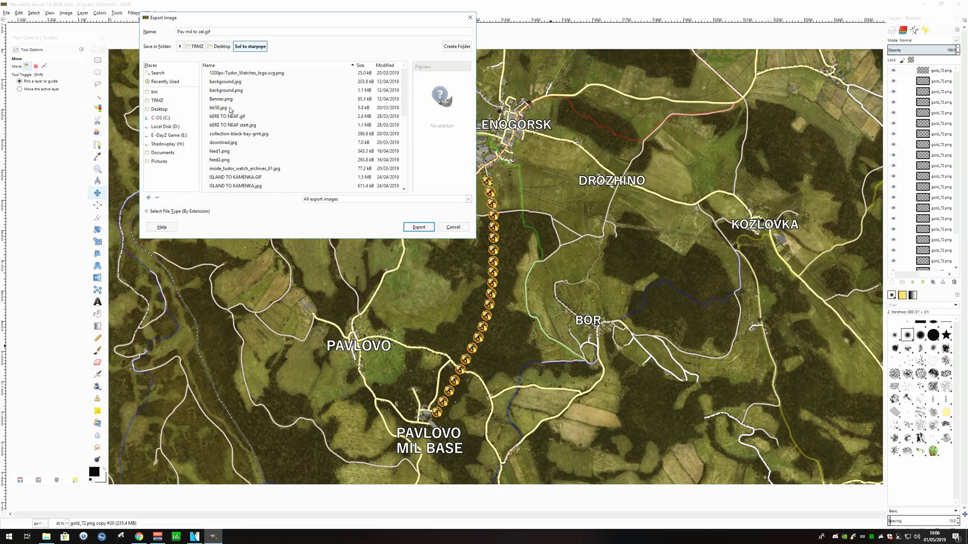
left_click(426, 228)
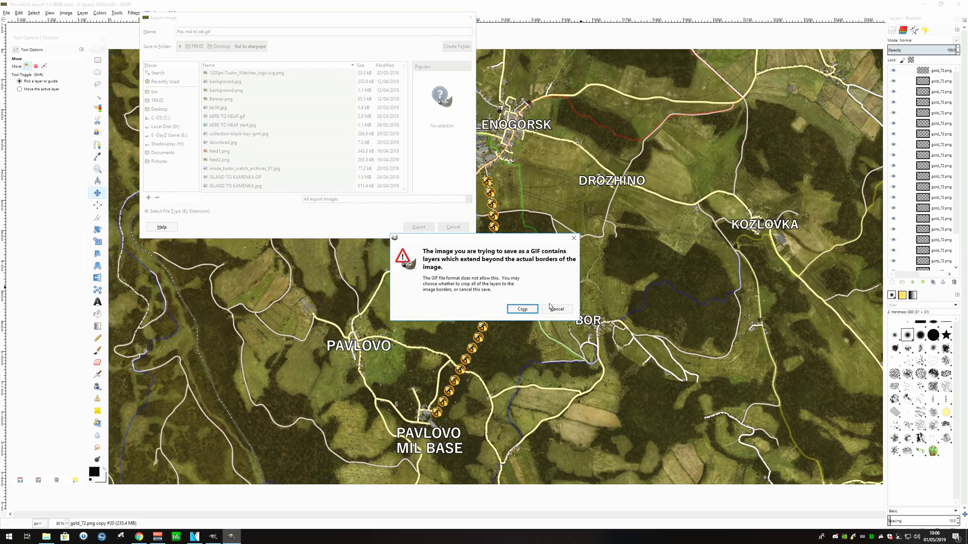
Crop layers and export as animation with 150 ms frame delay and cumulative layers.
left_click(519, 310)
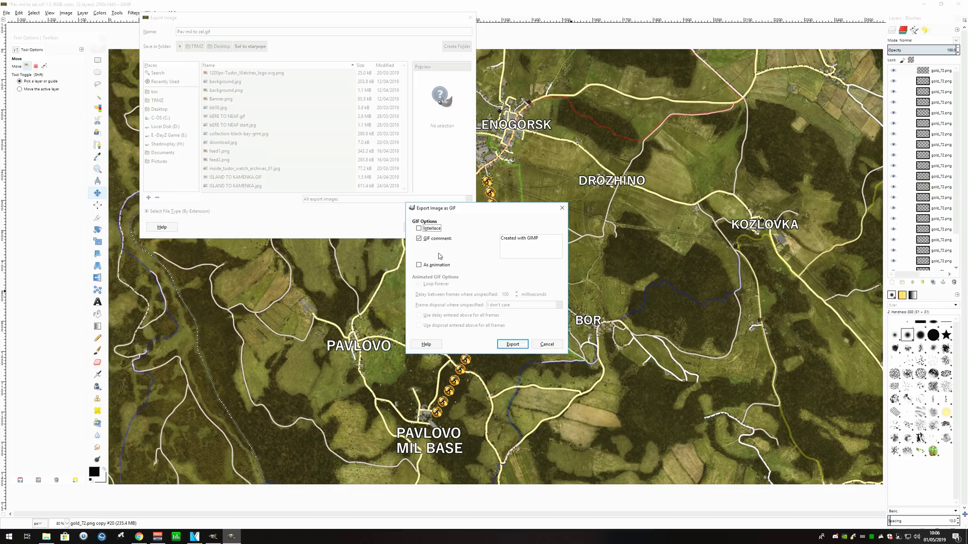
left_click(418, 265)
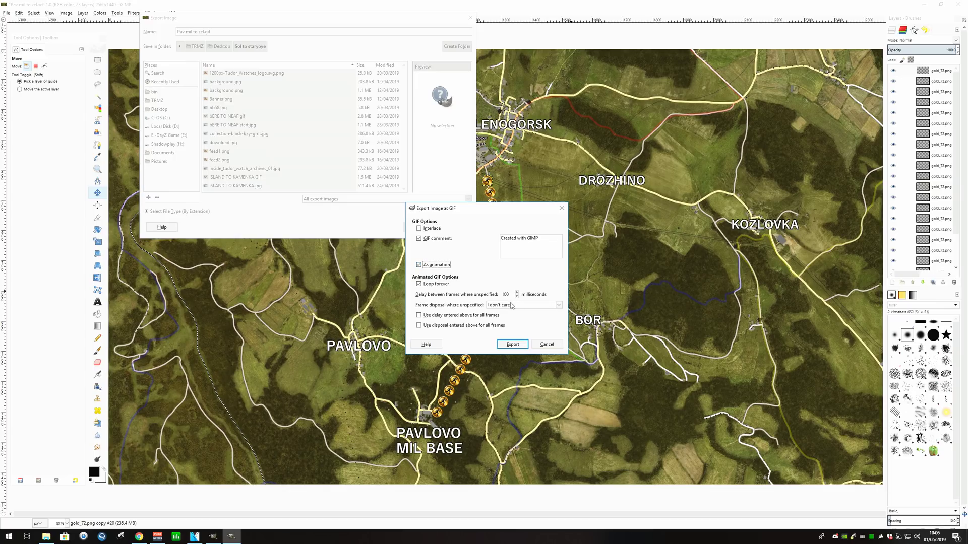
left_click_drag(509, 294, 497, 296)
type("50")
left_click(521, 307)
left_click(522, 323)
left_click(535, 328)
left_click(419, 326)
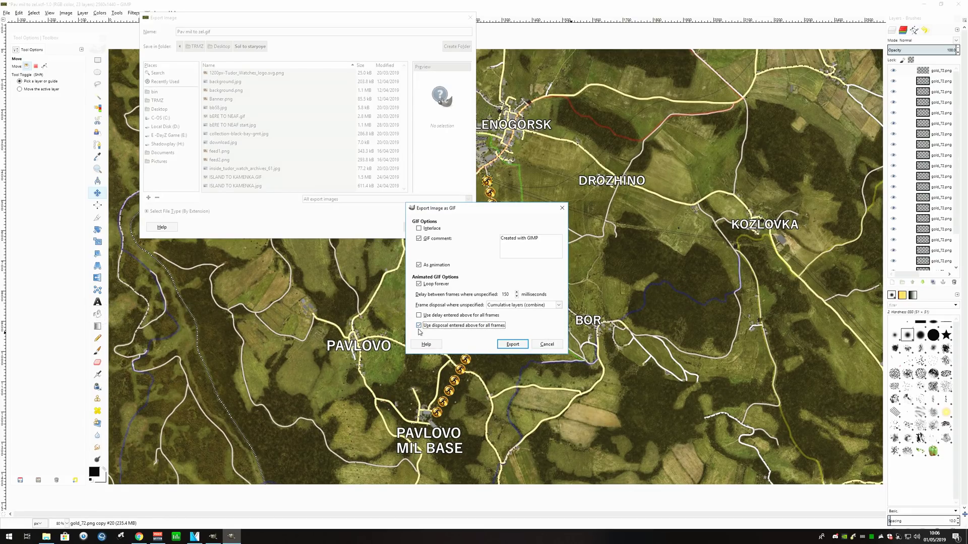
left_click(513, 345)
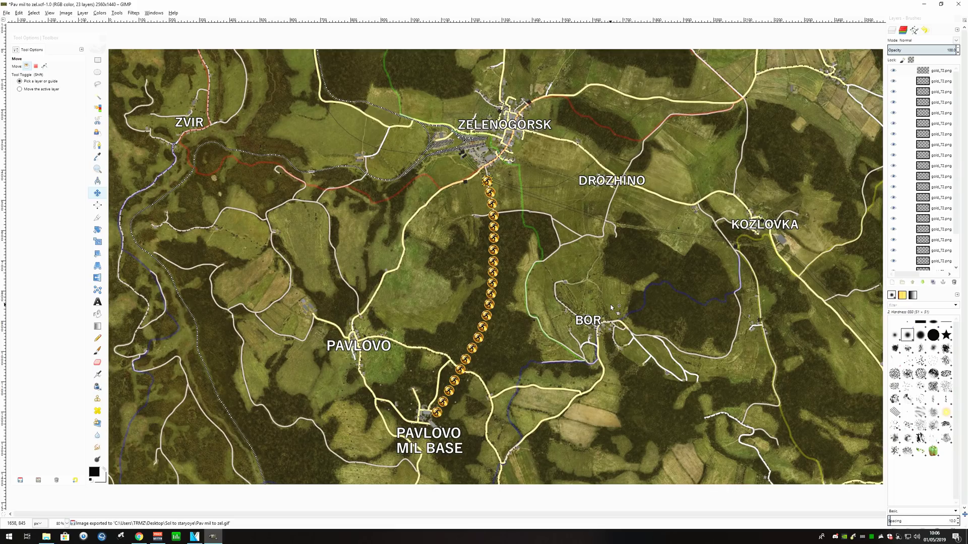
Add Pav mil to zel.gif from Project Media to the timeline start and preview its playback.
left_click(924, 5)
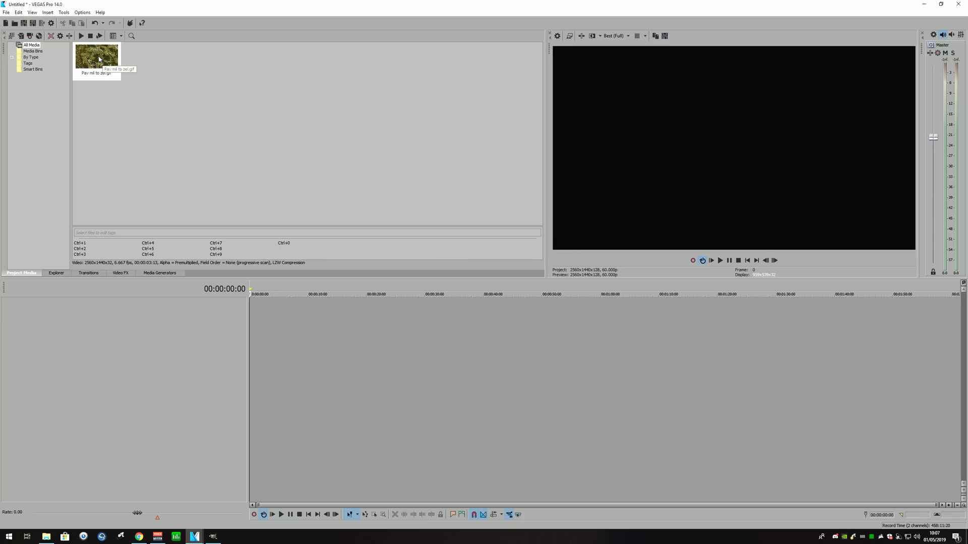
left_click_drag(97, 62, 262, 310)
left_click(264, 332)
scroll(421, 325, "up", 5)
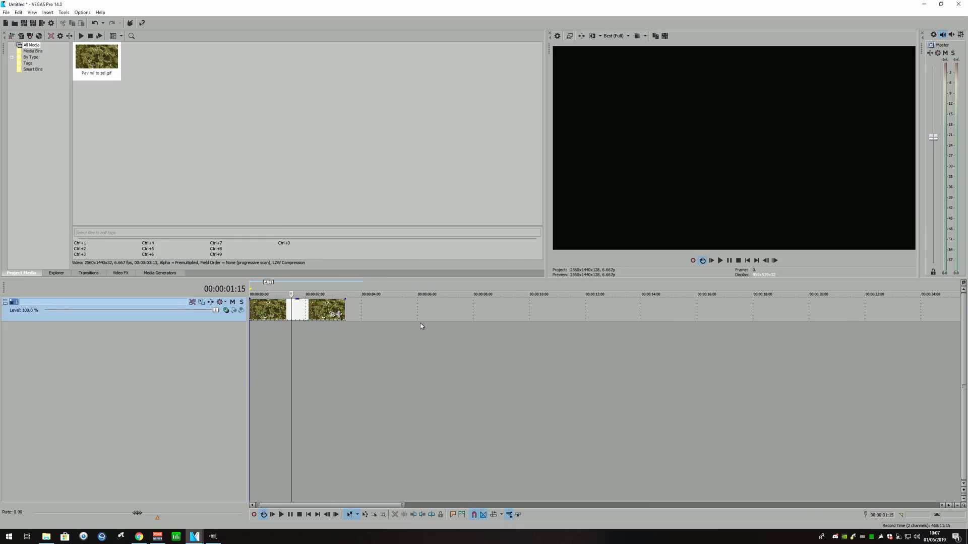
scroll(420, 325, "up", 2)
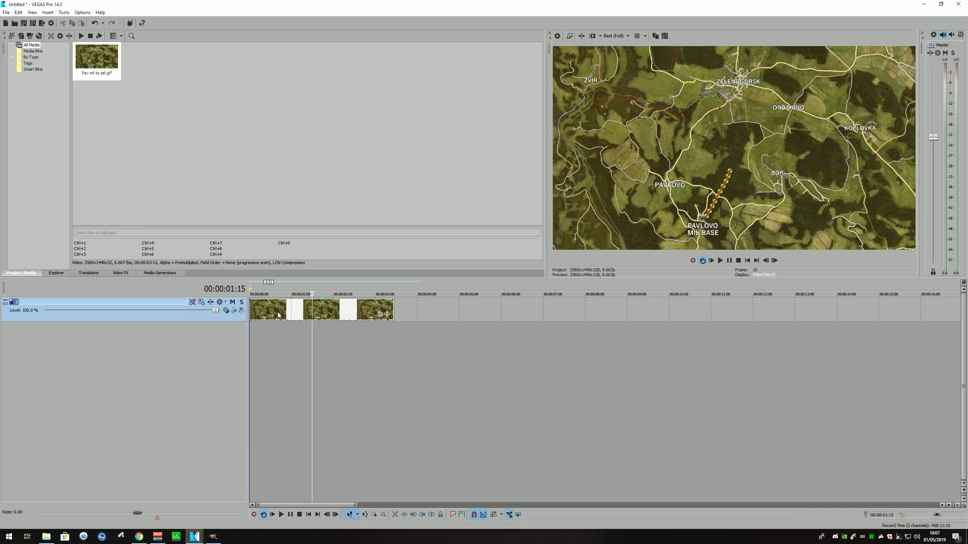
left_click(250, 329)
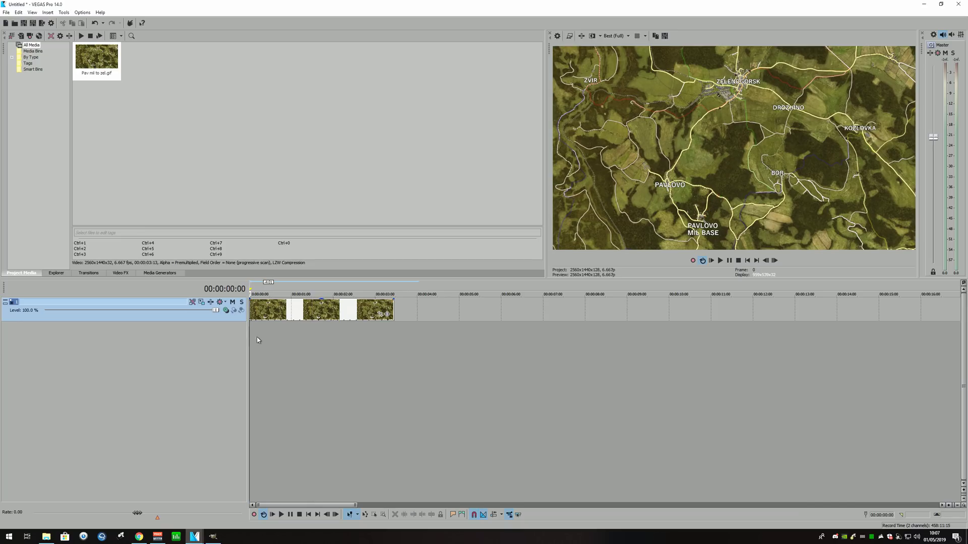
left_click(277, 515)
left_click(306, 330)
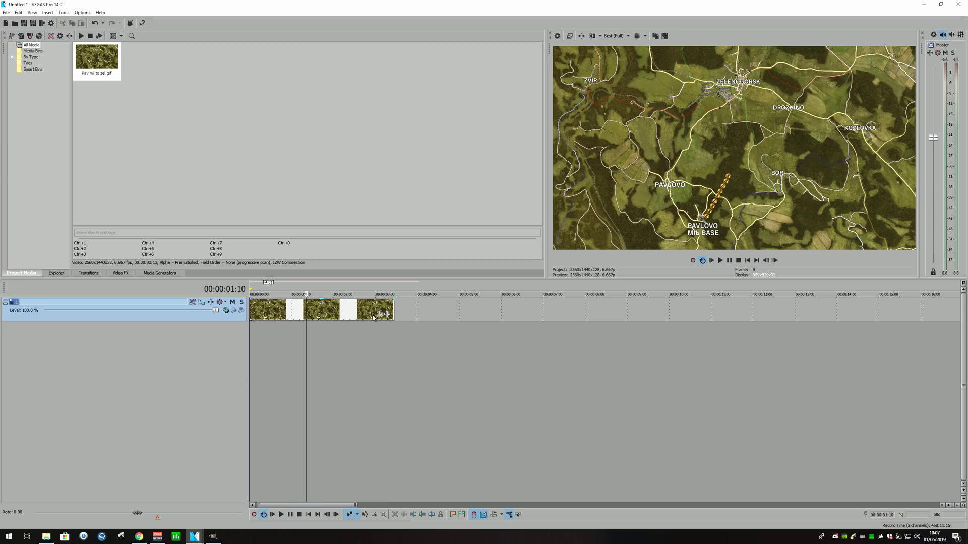
right_click(347, 308)
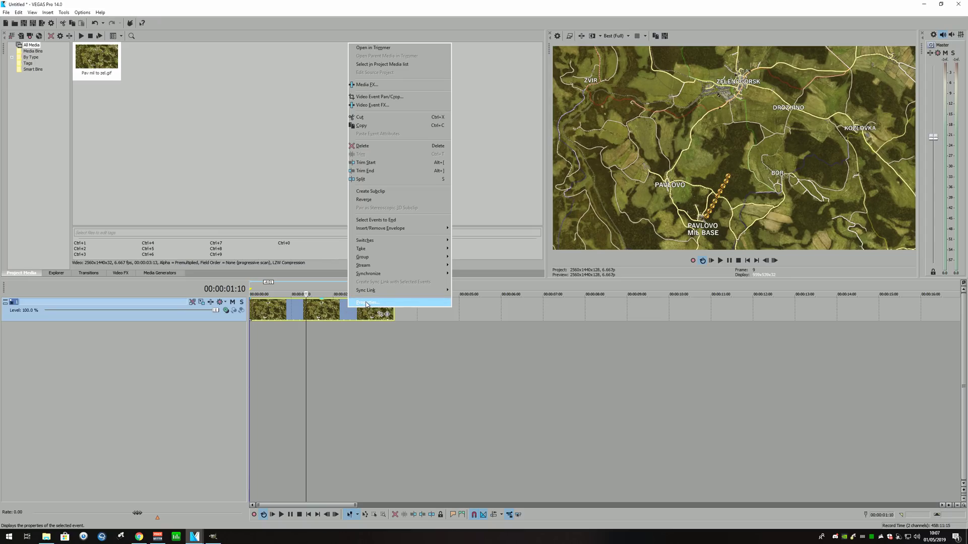
Disable resampling for the GIF event and set its full length as the loop region.
left_click(366, 302)
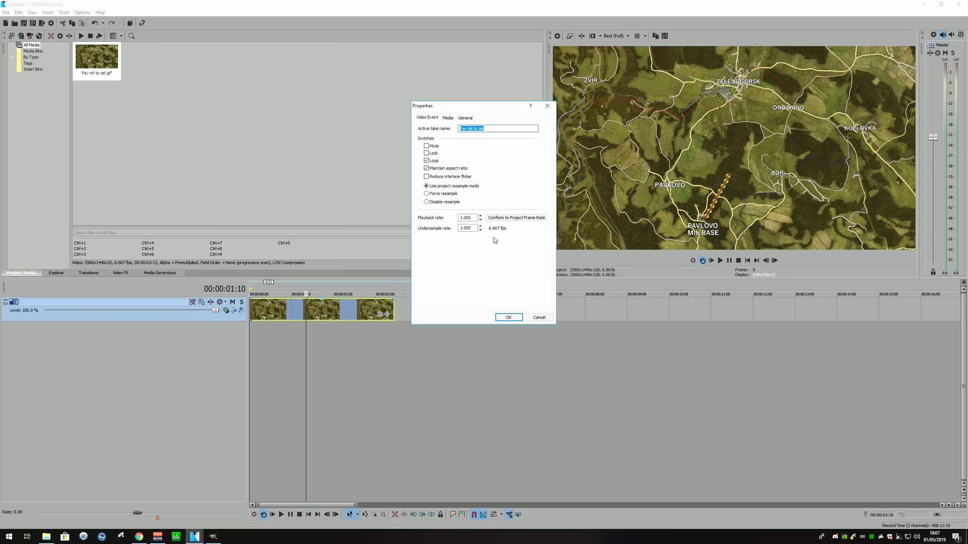
left_click(436, 201)
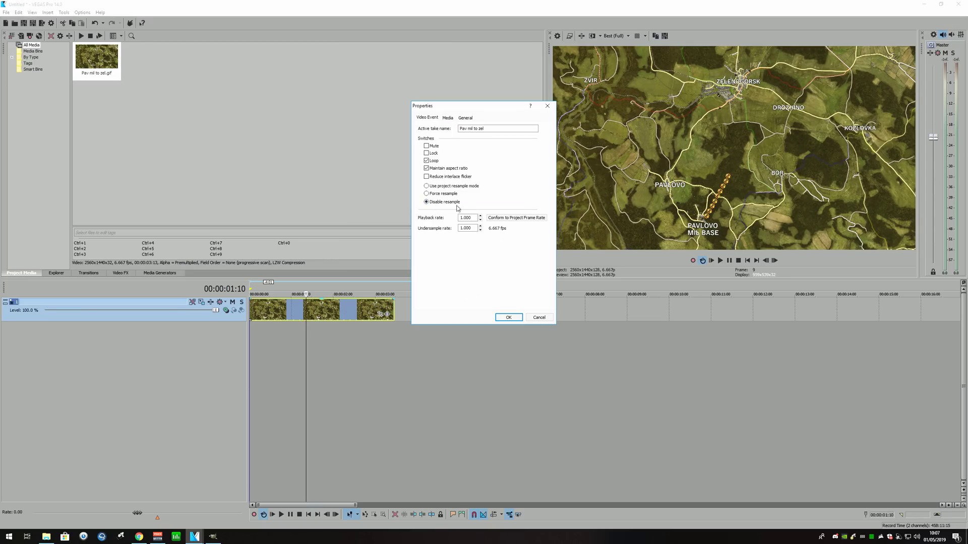
left_click(509, 317)
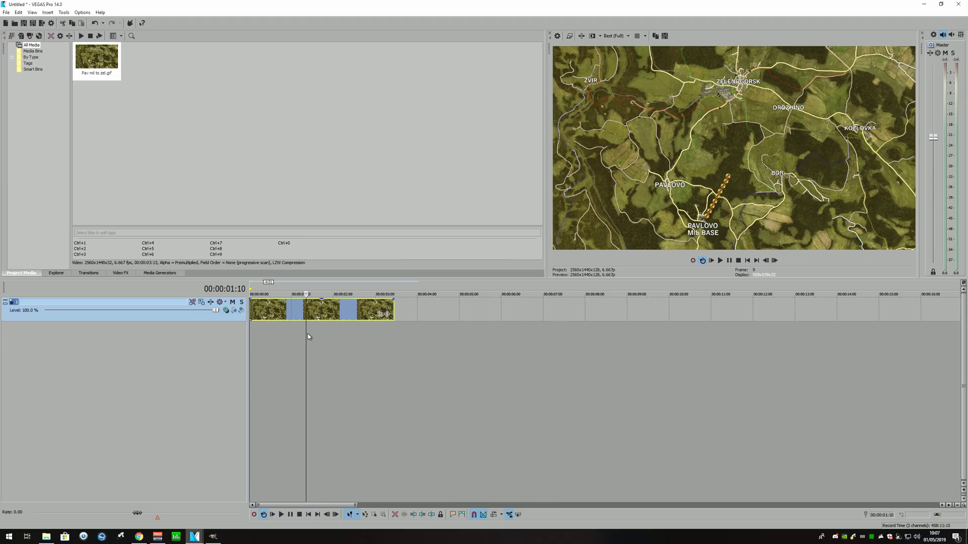
left_click_drag(307, 333, 250, 334)
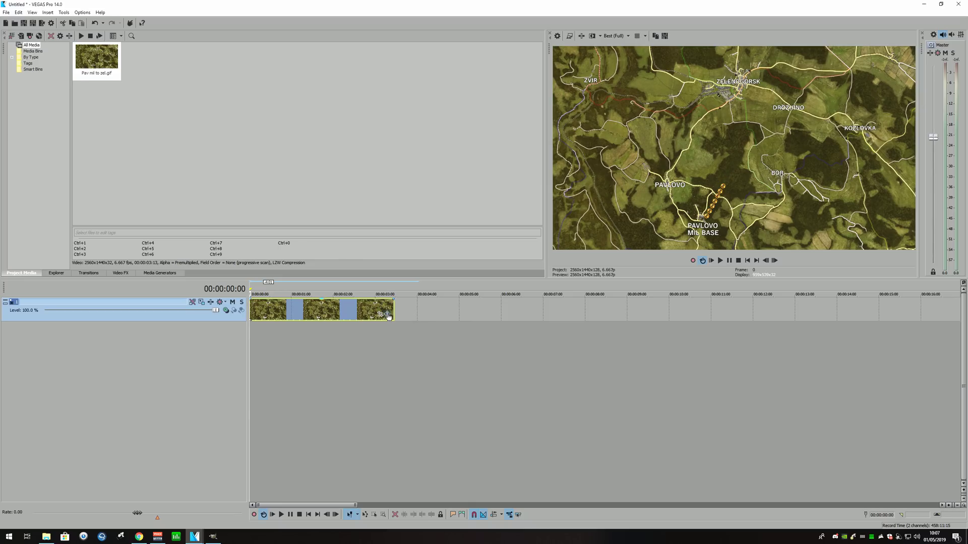
double_click(393, 318)
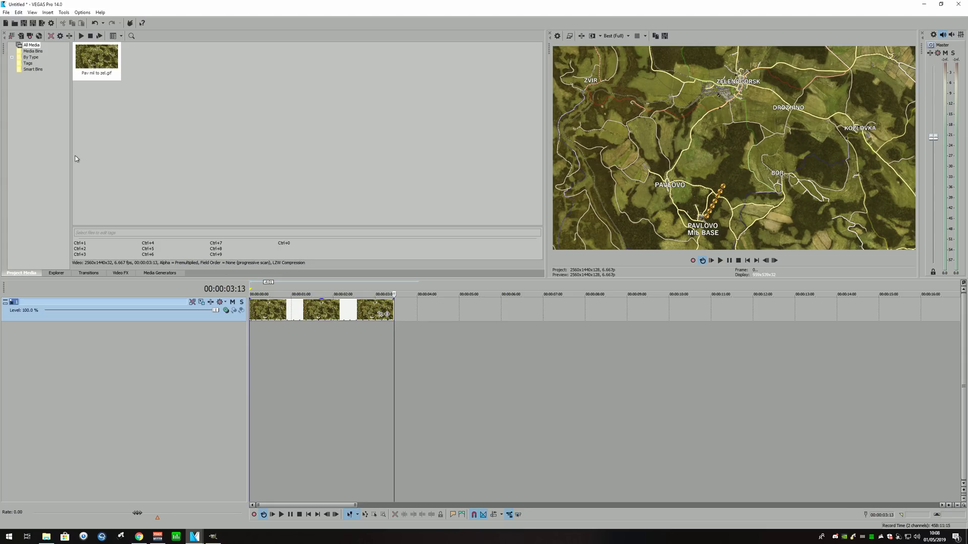
left_click(6, 12)
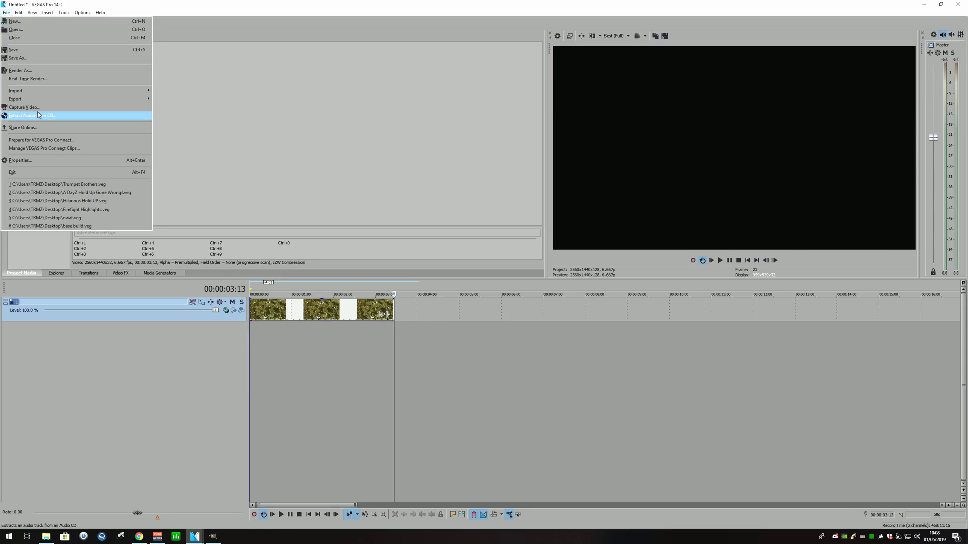
Render the clip as trumpet1.mp4 using the GIF Render 1440p template.
left_click(33, 70)
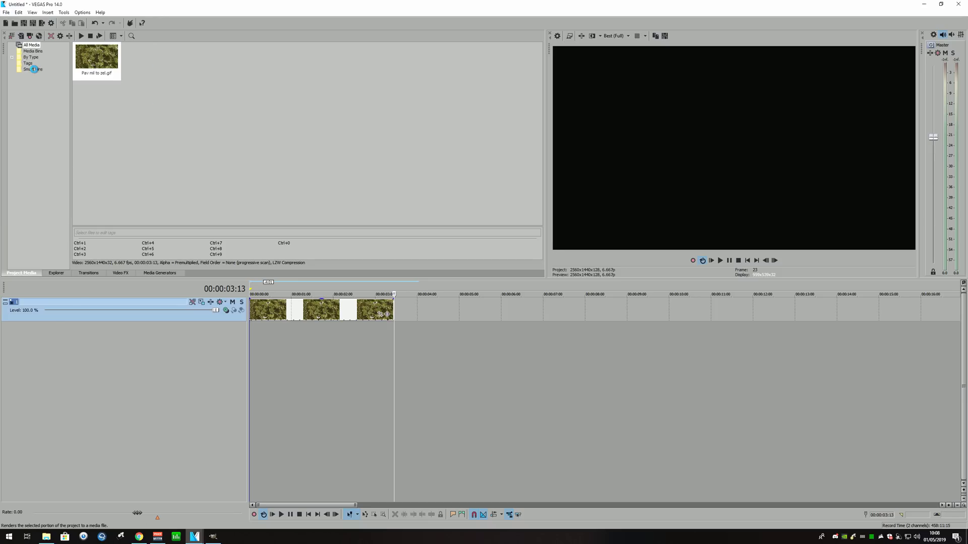
left_click(285, 164)
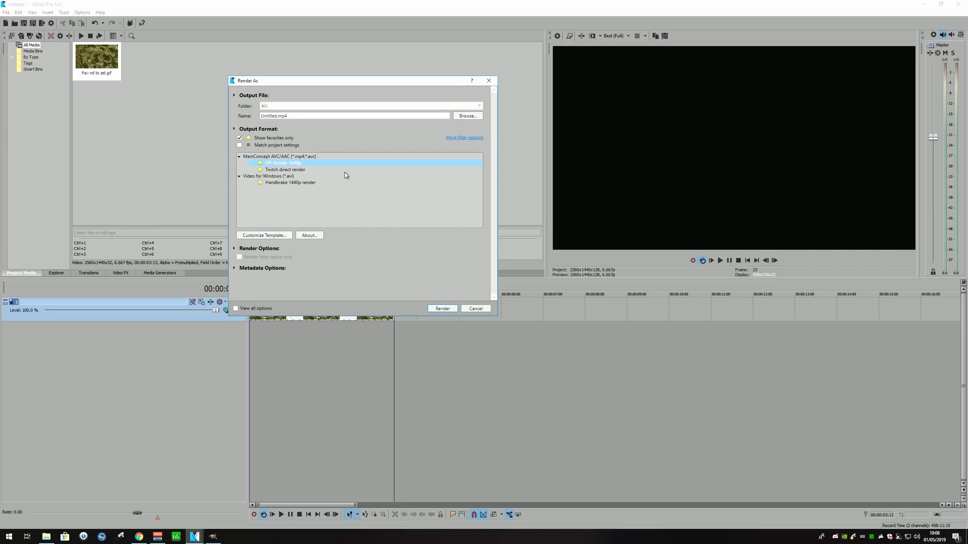
left_click(275, 115)
left_click(275, 116)
double_click(277, 116)
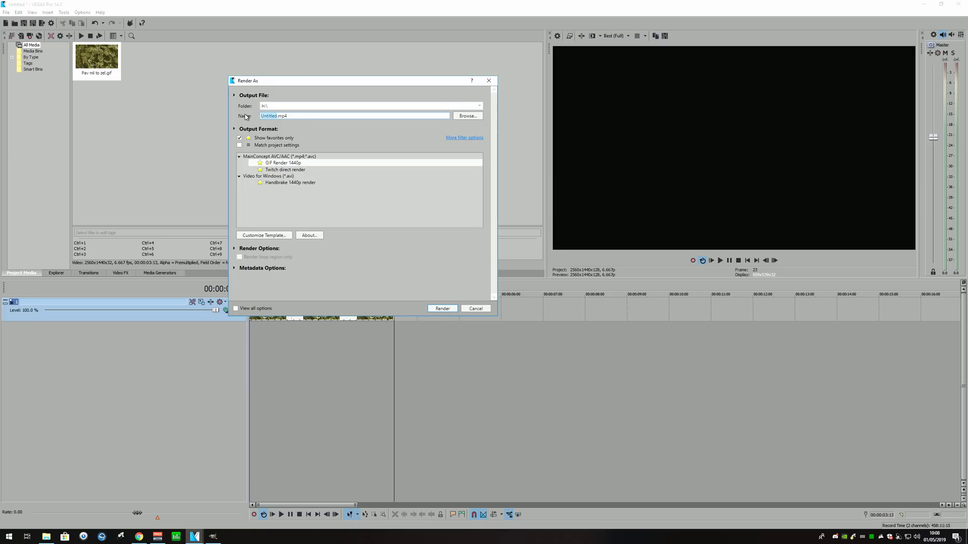
type("trumpet1")
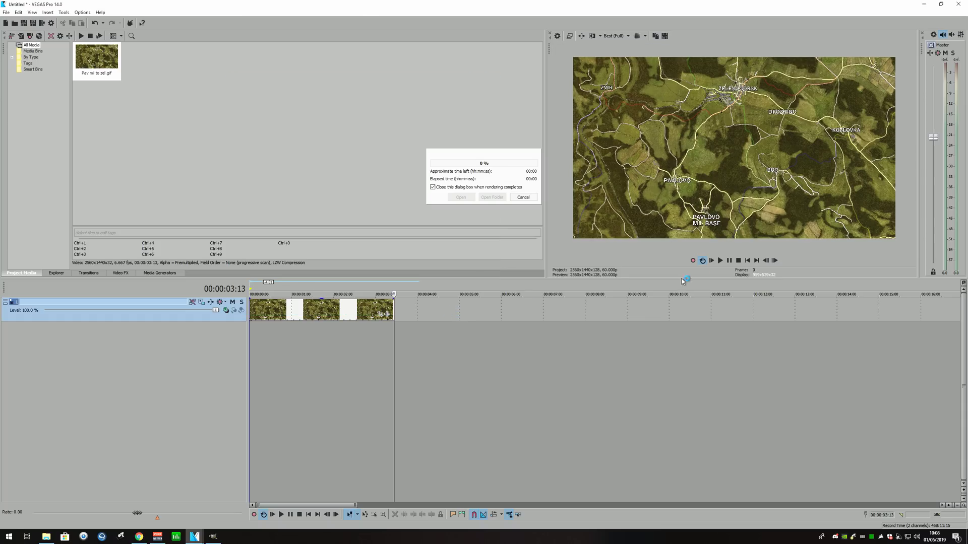
left_click(442, 308)
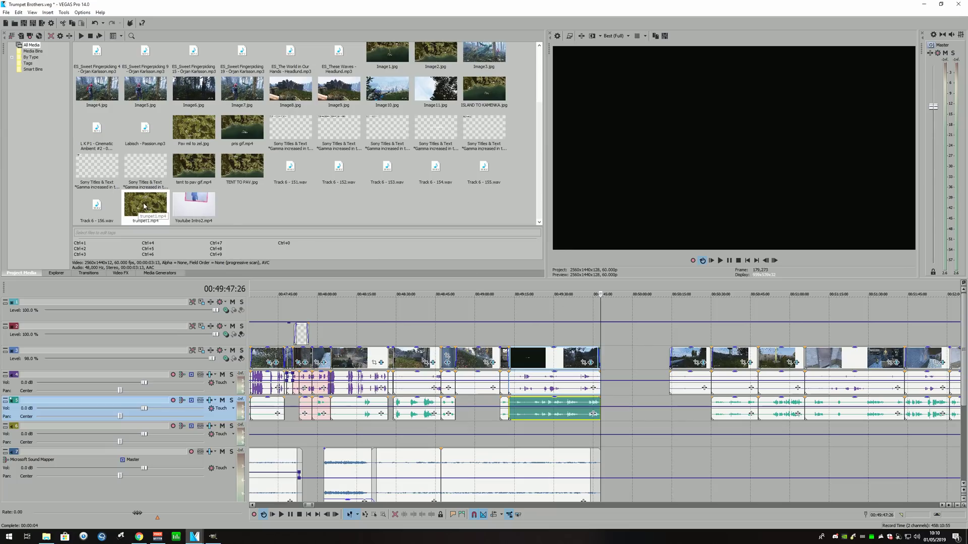
Drop trumpet1.mp4 from Project Media into the gap on video track 3.
left_click_drag(145, 206, 643, 362)
scroll(513, 380, "down", 5)
scroll(513, 380, "down", 5)
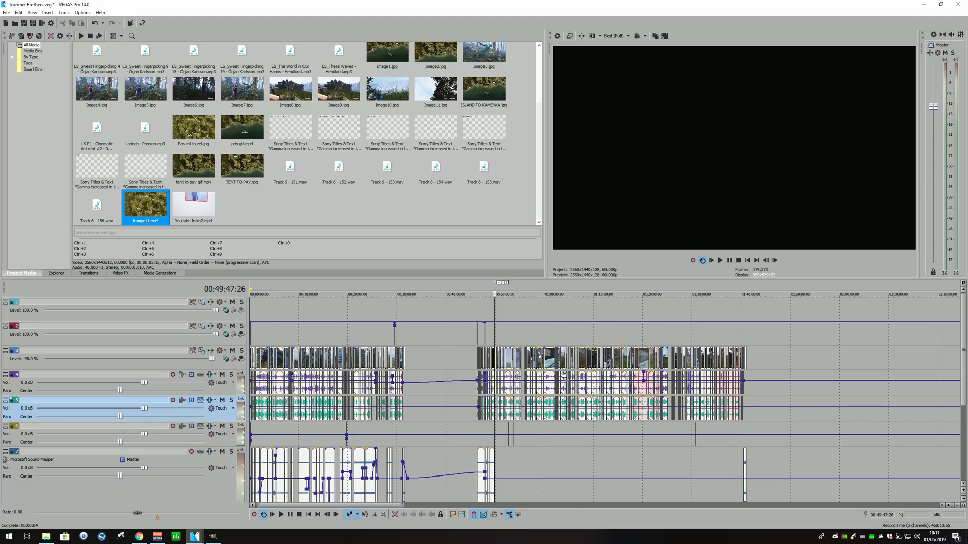
scroll(574, 333, "down", 3)
scroll(779, 333, "down", 3)
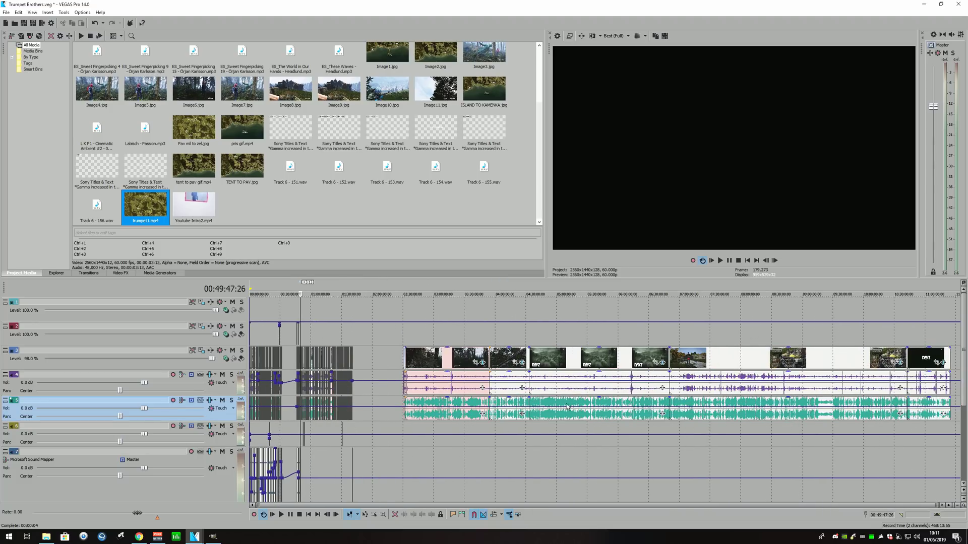
scroll(492, 384, "up", 5)
scroll(525, 415, "down", 4)
scroll(525, 416, "up", 3)
scroll(494, 449, "up", 2)
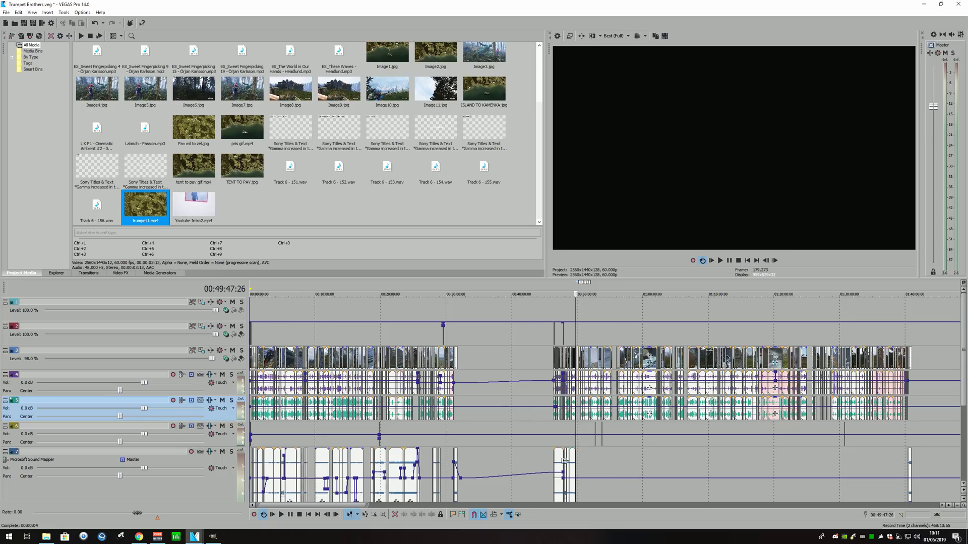
scroll(312, 481, "down", 2)
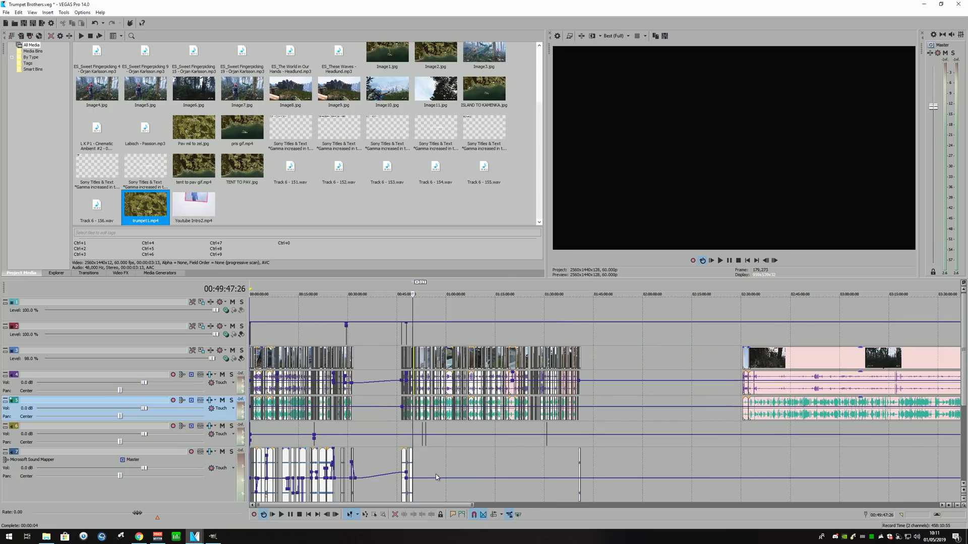
scroll(432, 477, "up", 2)
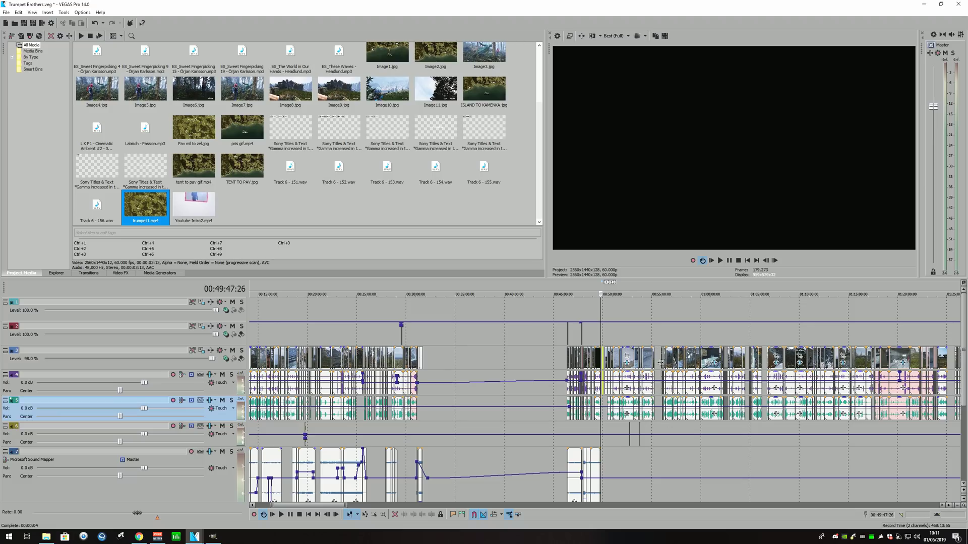
scroll(630, 372, "up", 4)
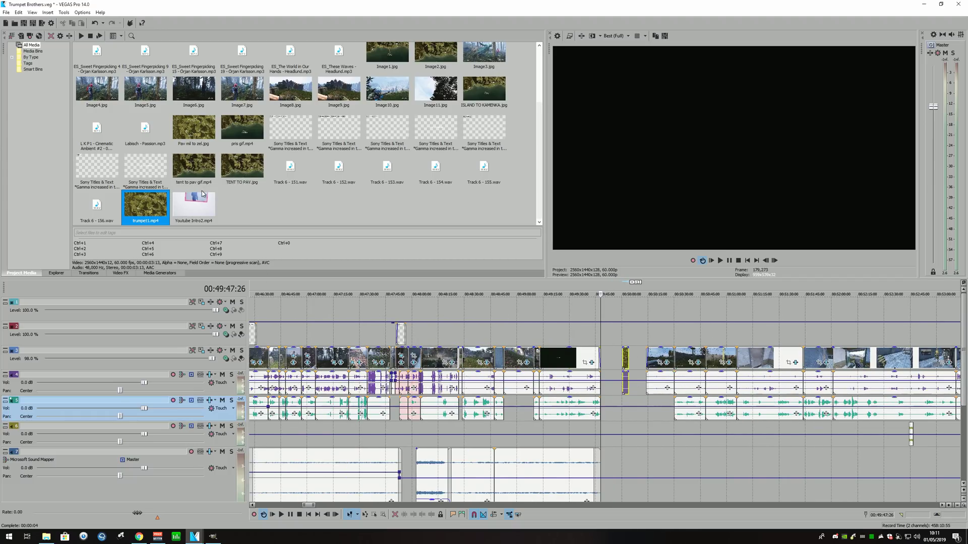
Play the trumpet1 route clip from its start, then pause.
left_click(626, 339)
scroll(667, 446, "up", 5)
left_click(281, 515)
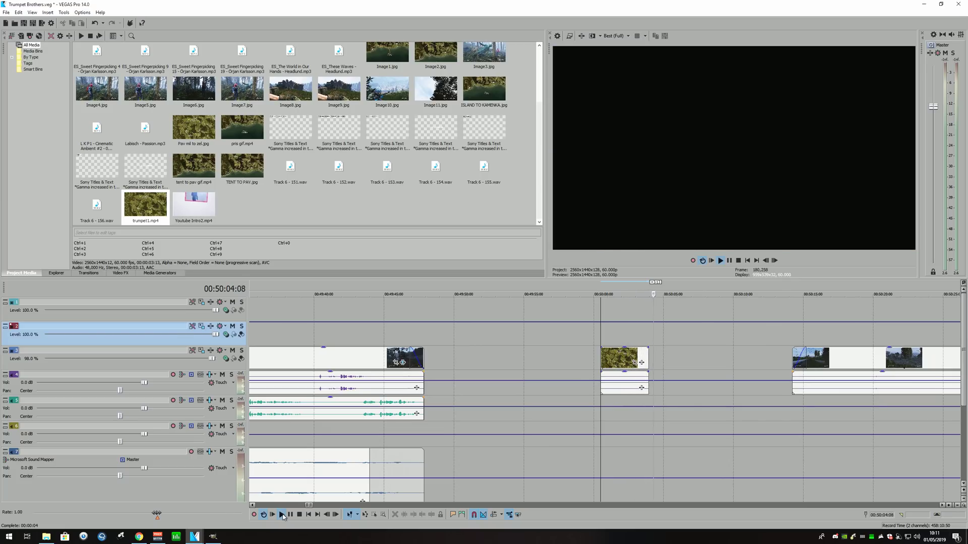
left_click(290, 515)
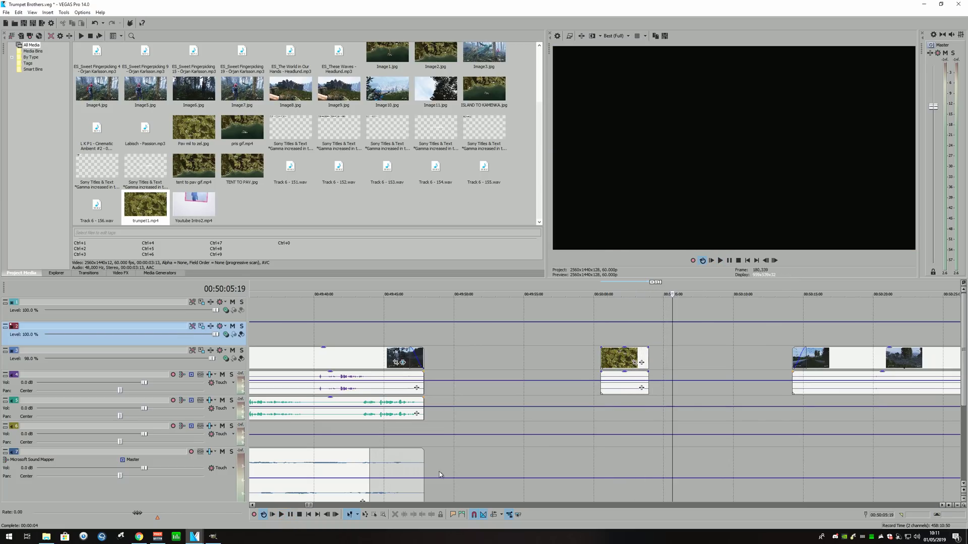
Disable resampling in the trumpet1 event's properties.
right_click(619, 356)
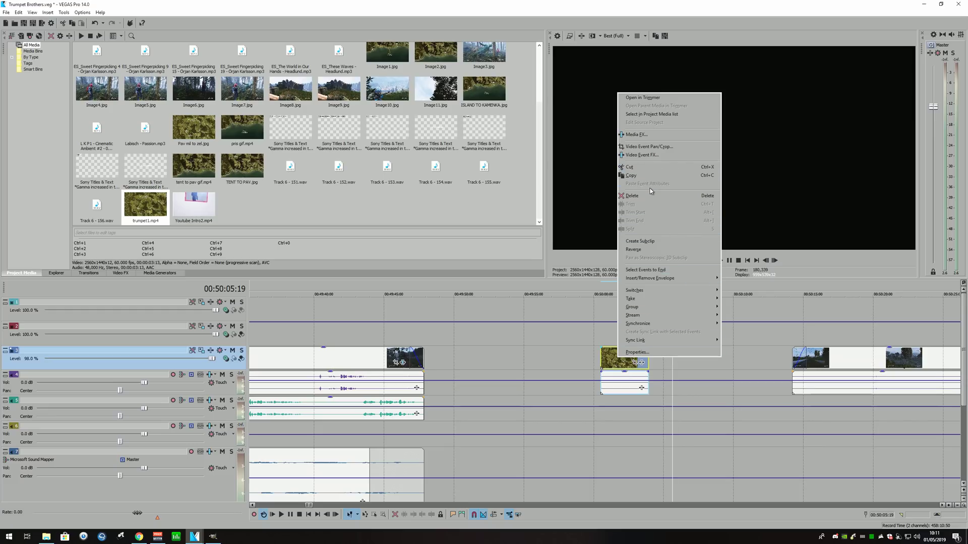
left_click(636, 352)
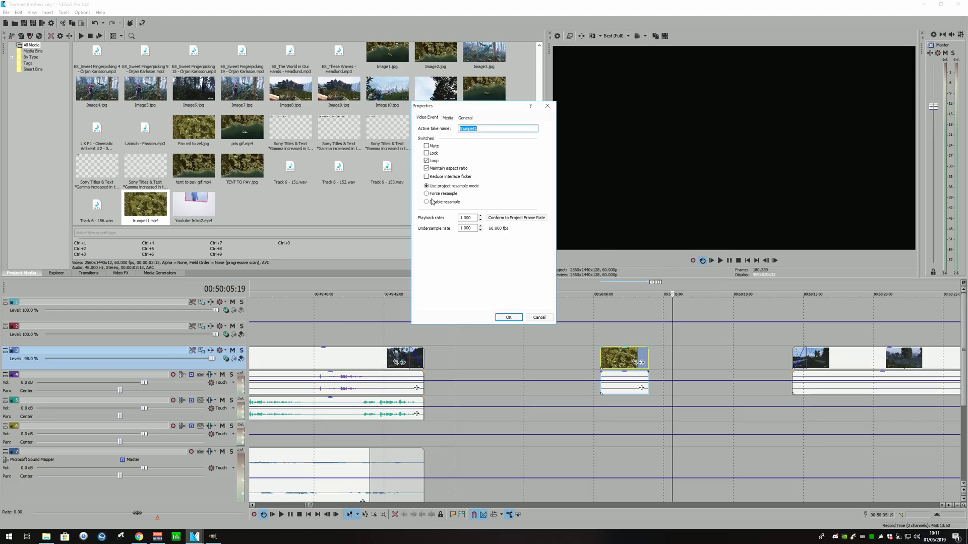
left_click(440, 202)
left_click(519, 319)
scroll(695, 388, "up", 5)
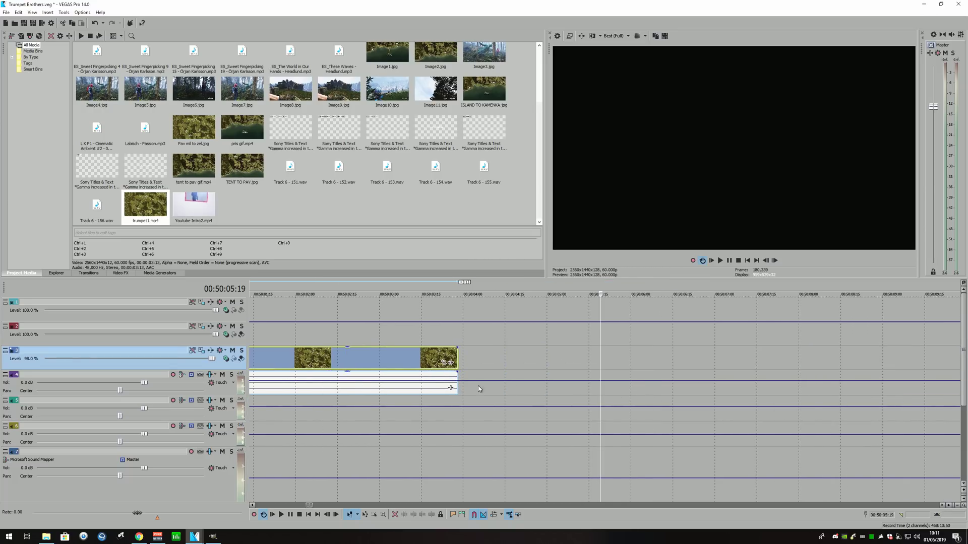
Delete the trumpet1 clip's audio event.
left_click(415, 388)
right_click(377, 390)
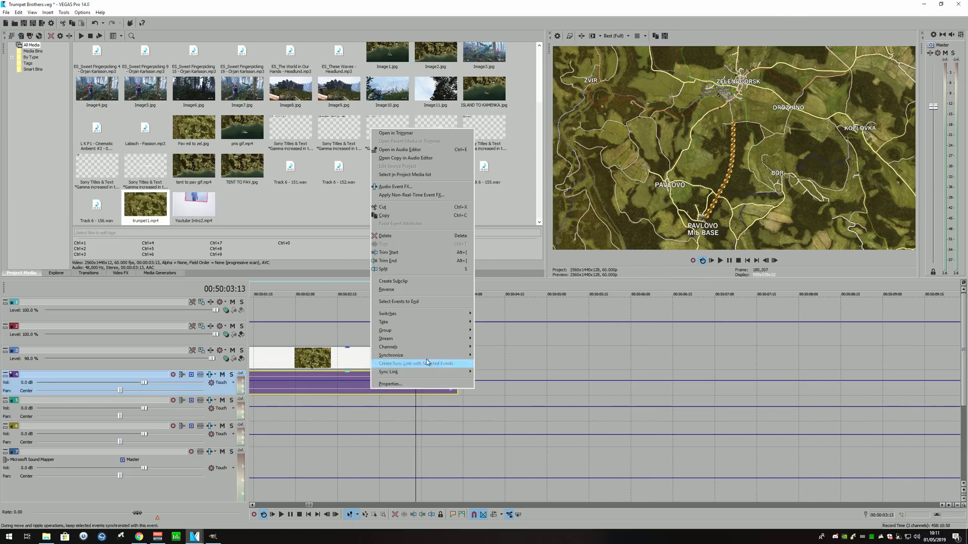
left_click(413, 230)
scroll(489, 351, "down", 4)
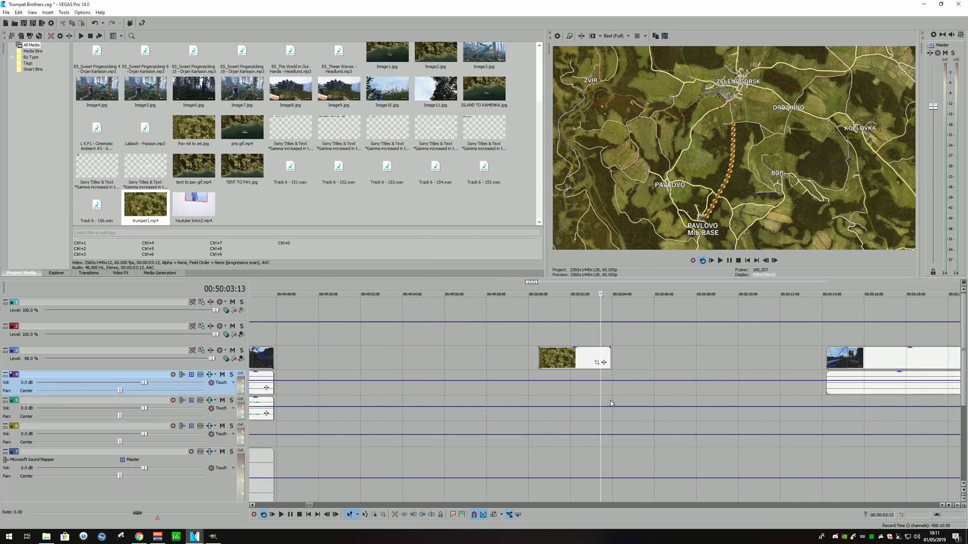
Play the route clip from its start to check it, then return to its start.
left_click(541, 376)
scroll(555, 392, "up", 4)
left_click(286, 514)
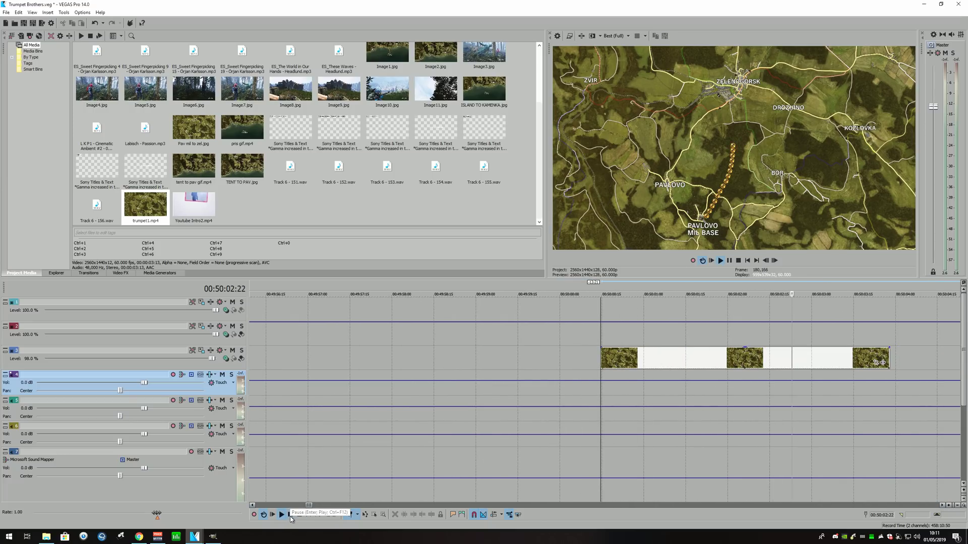
left_click(290, 514)
scroll(628, 371, "down", 5)
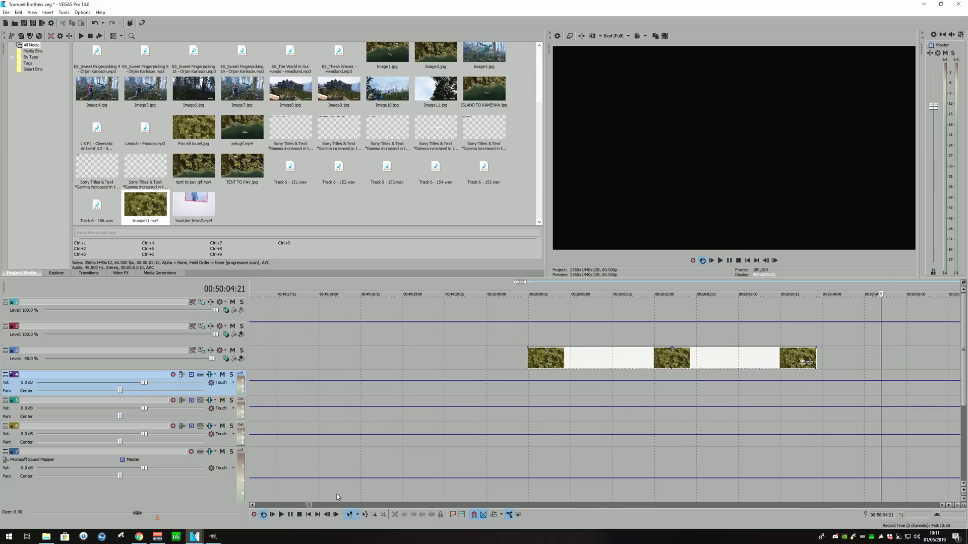
left_click(482, 370)
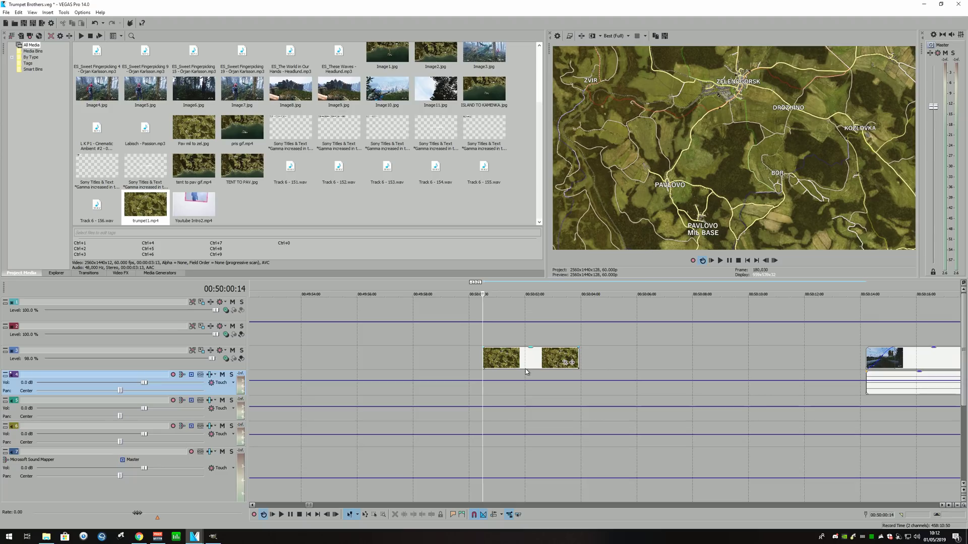
scroll(528, 370, "up", 2)
Place the Pav mil to zel.jpg map still on track 3 right after the dark forest clip.
scroll(504, 369, "down", 5)
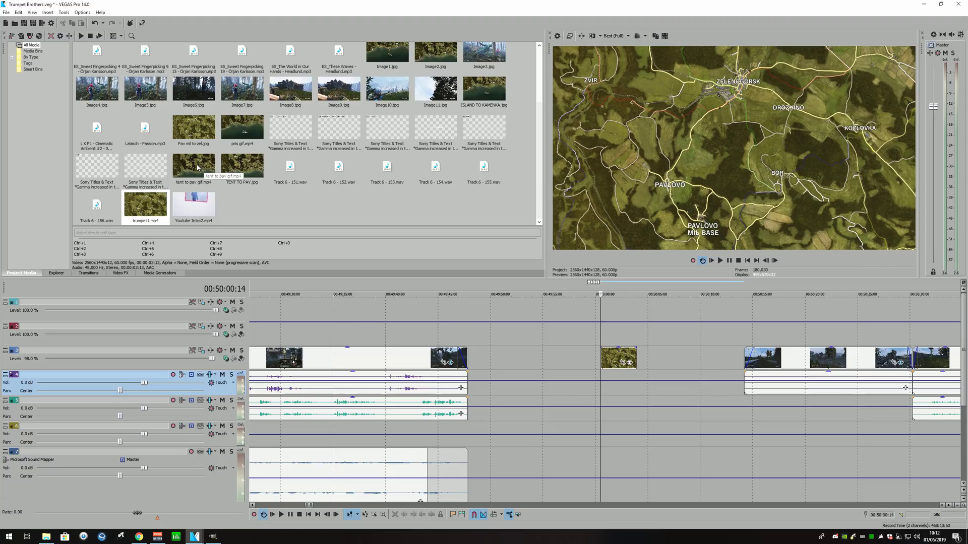
left_click_drag(193, 130, 473, 362)
left_click_drag(621, 355, 544, 354)
left_click(482, 334)
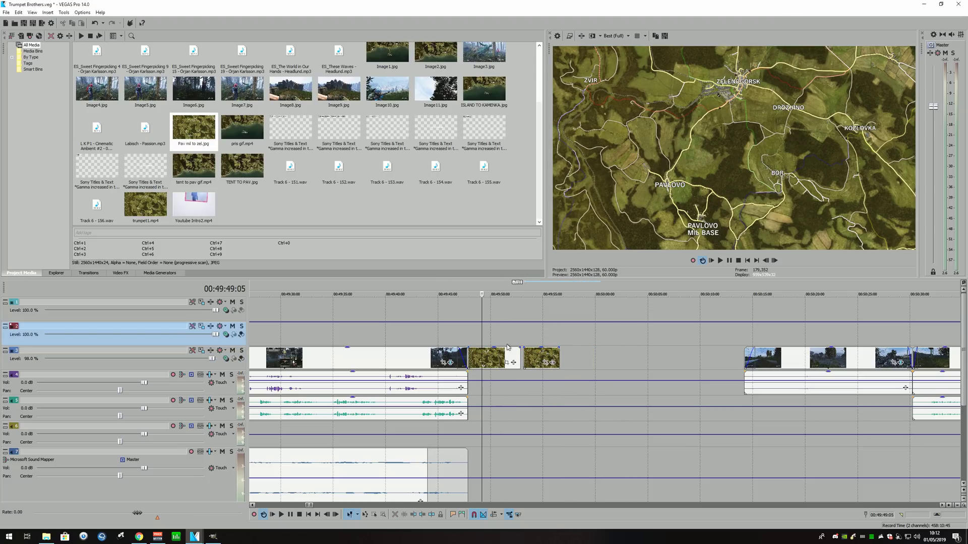
Give the map still a fade-in of about one second.
left_click(464, 348)
scroll(504, 353, "up", 3)
left_click(607, 339)
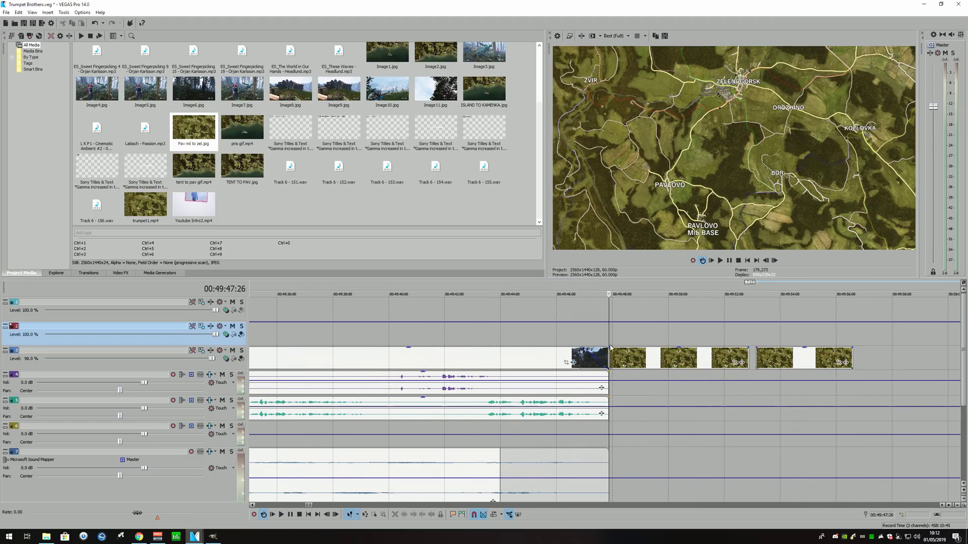
left_click_drag(608, 348, 636, 355)
left_click(708, 352)
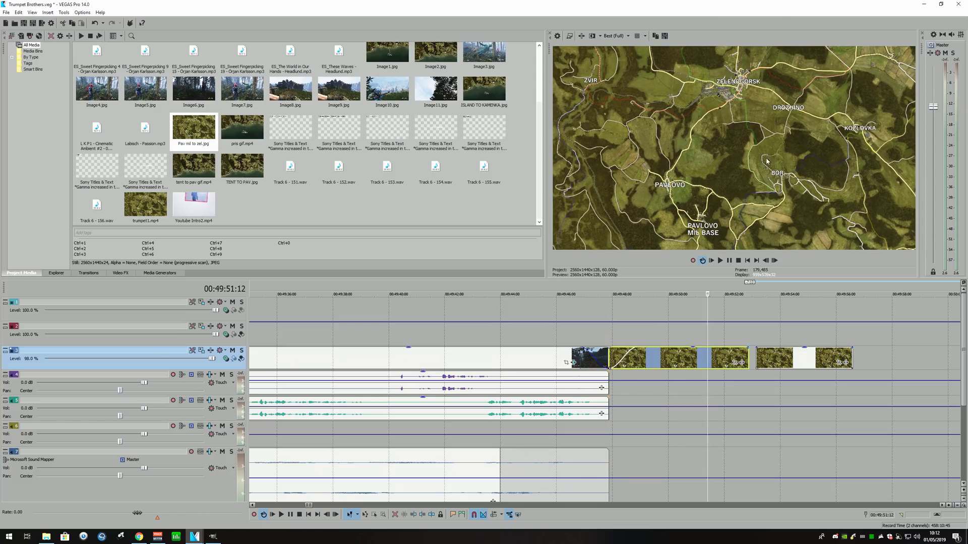
Shorten the map still, slide the route clip left to follow it, and preview.
left_click_drag(747, 347, 637, 344)
left_click(637, 334)
scroll(665, 347, "up", 5)
scroll(663, 348, "down", 3)
left_click(598, 353)
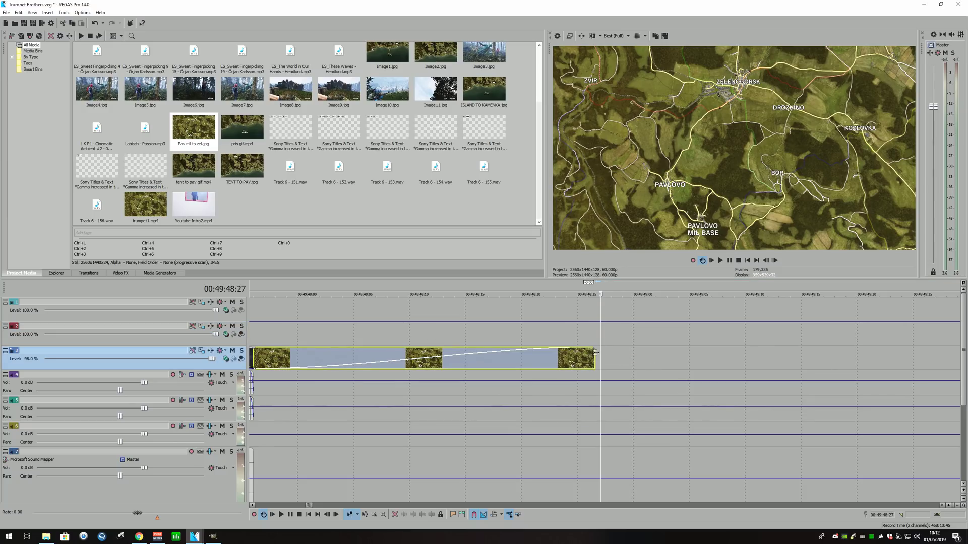
scroll(599, 353, "down", 4)
left_click_drag(928, 355, 632, 355)
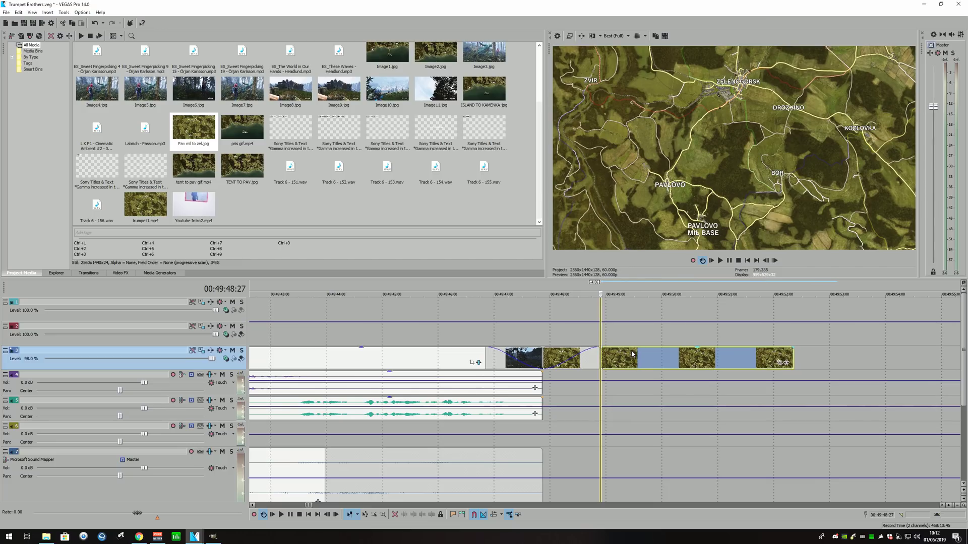
left_click(540, 333)
left_click(289, 515)
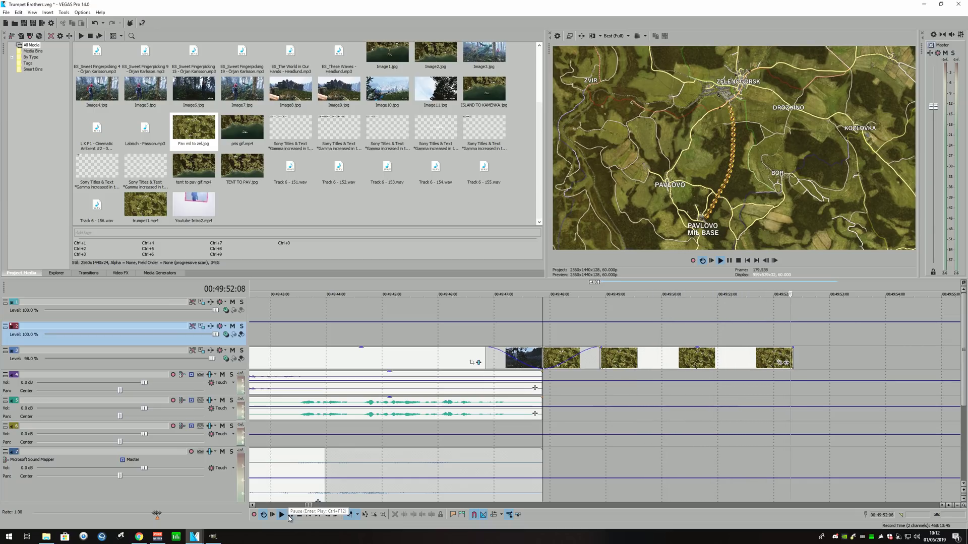
Lengthen the trumpet1.mp4 route clip so it loops.
left_click(289, 515)
scroll(595, 354, "down", 3)
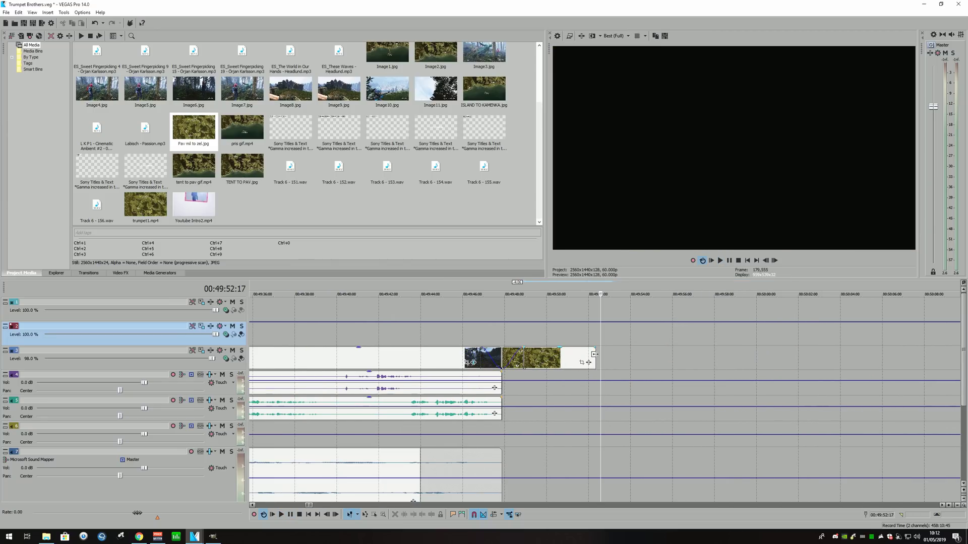
left_click_drag(595, 354, 692, 362)
right_click(638, 359)
left_click(714, 365)
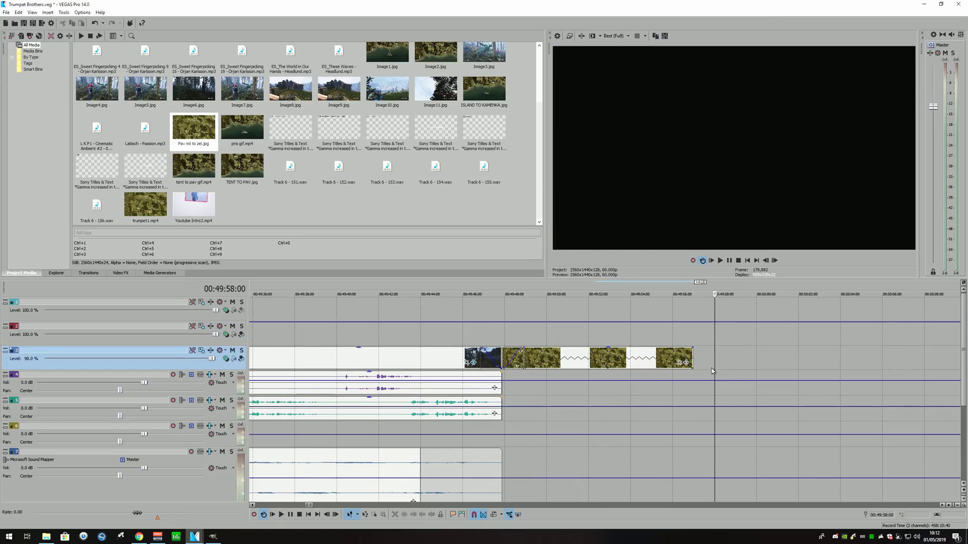
left_click_drag(690, 354, 829, 365)
Play the map sequence, then trim the route clip's end back to about 00:49:52.
left_click(500, 414)
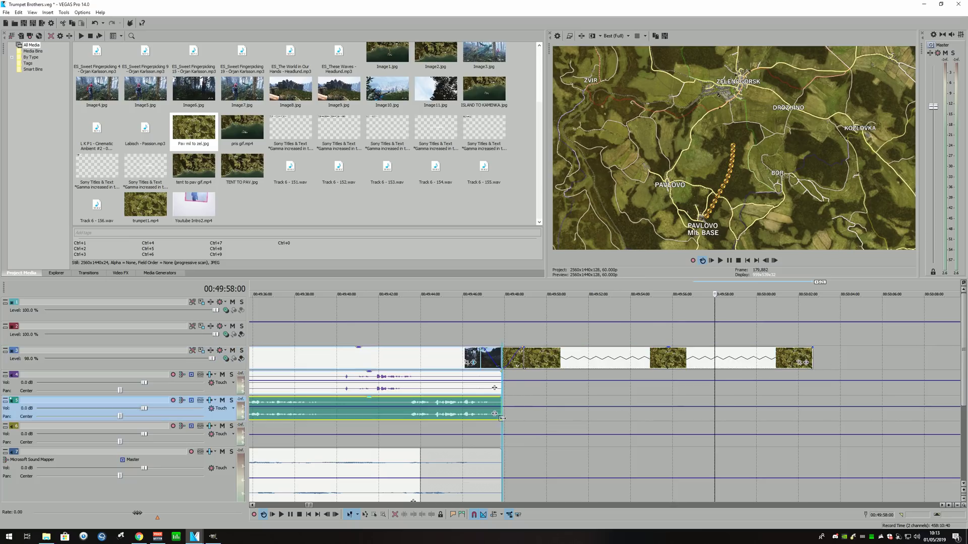
left_click(282, 515)
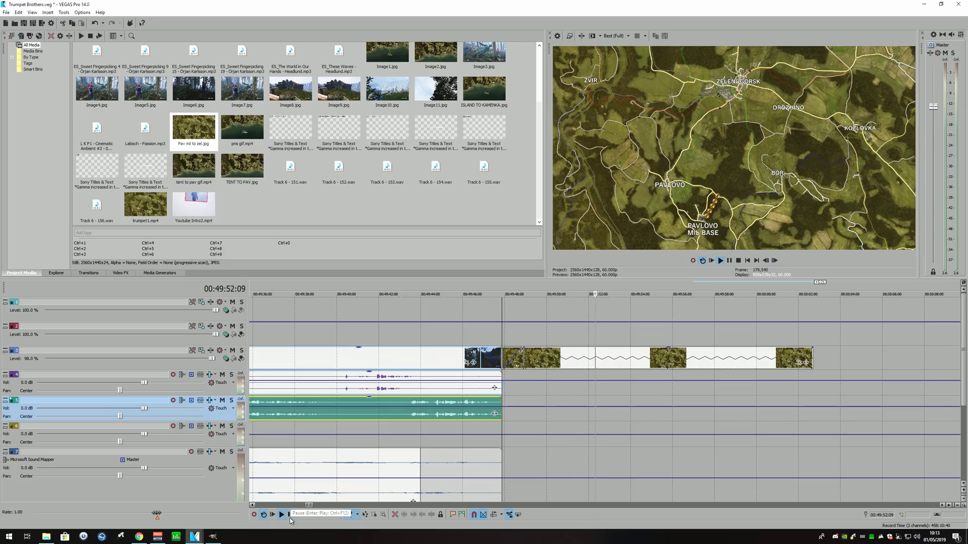
left_click(289, 515)
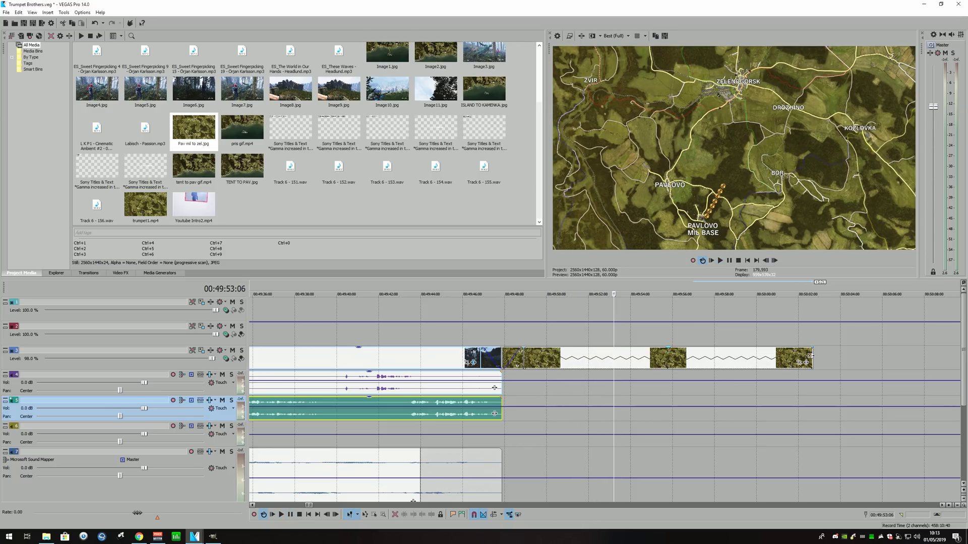
left_click_drag(810, 358, 595, 352)
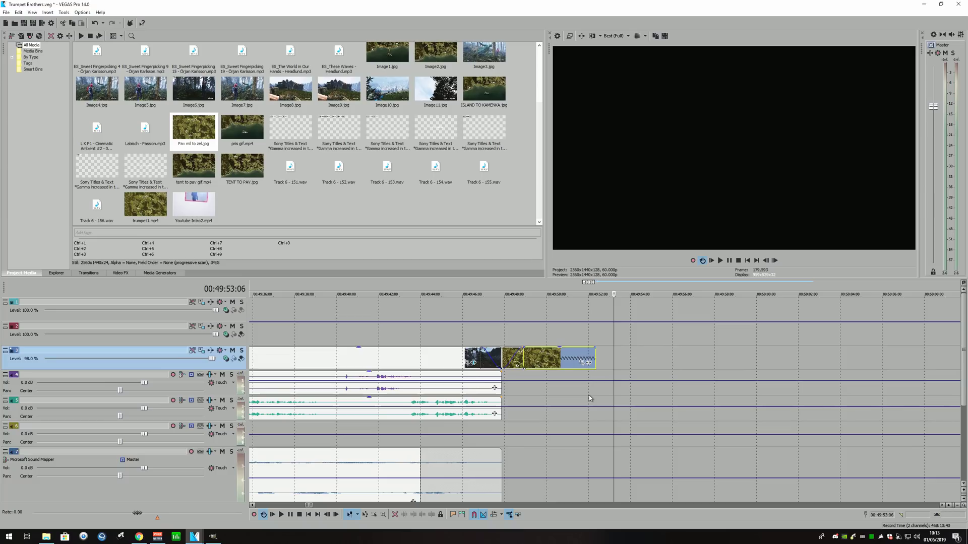
Save the route clip's last frame as the snapshot Image12.jpg.
left_click(599, 337)
scroll(611, 346, "up", 5)
scroll(600, 347, "up", 3)
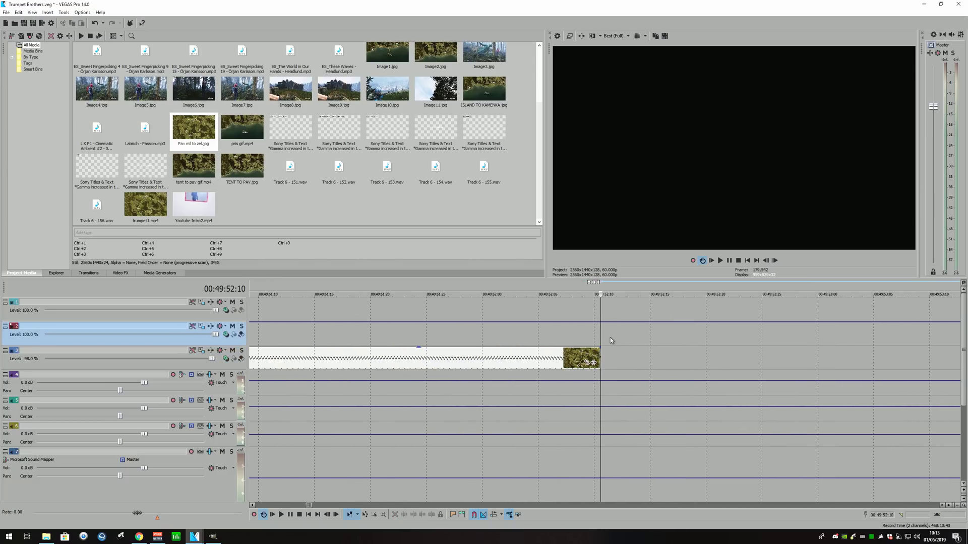
scroll(600, 335, "up", 4)
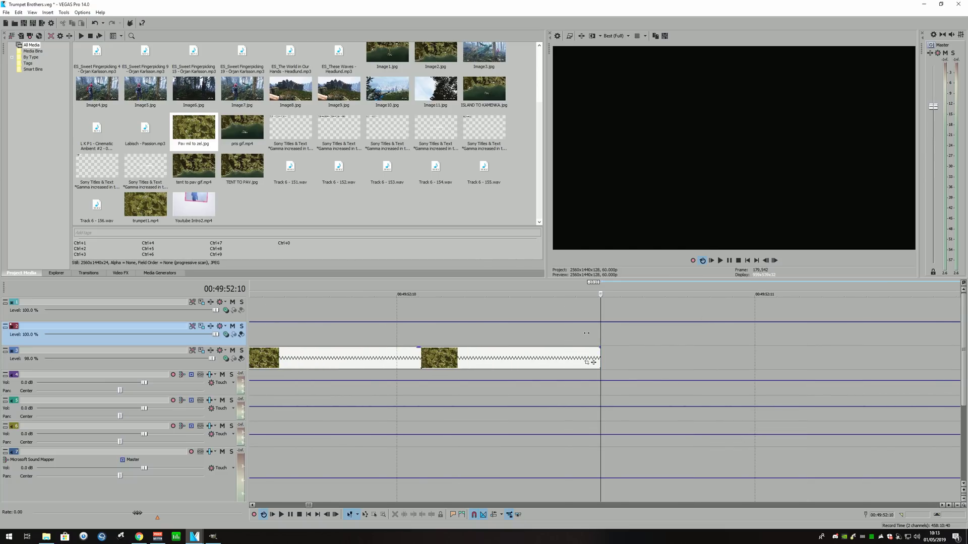
key("Left")
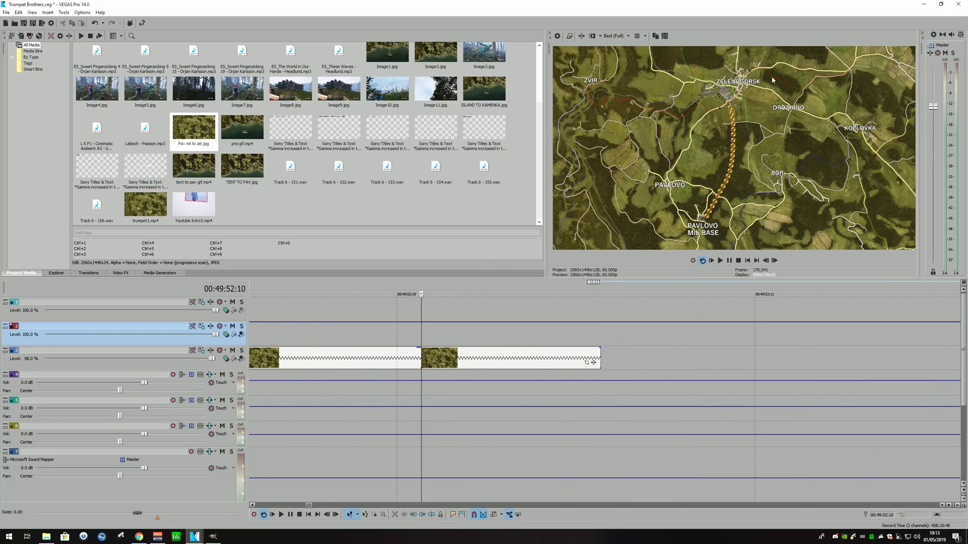
left_click(664, 36)
left_click(563, 278)
Place Image12.jpg on track 3 after the route clip and play the map sequence.
mouse_move(490, 113)
left_mouse_down()
mouse_move(604, 350)
mouse_move(737, 369)
mouse_move(794, 361)
mouse_move(612, 349)
mouse_move(650, 356)
left_mouse_up()
scroll(733, 369, "down", 5)
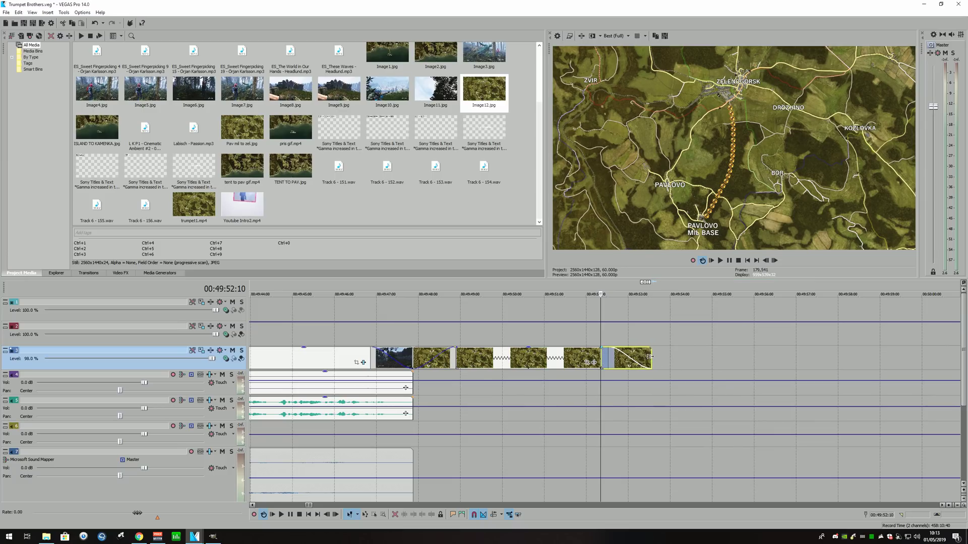
left_click(412, 409)
left_click(283, 515)
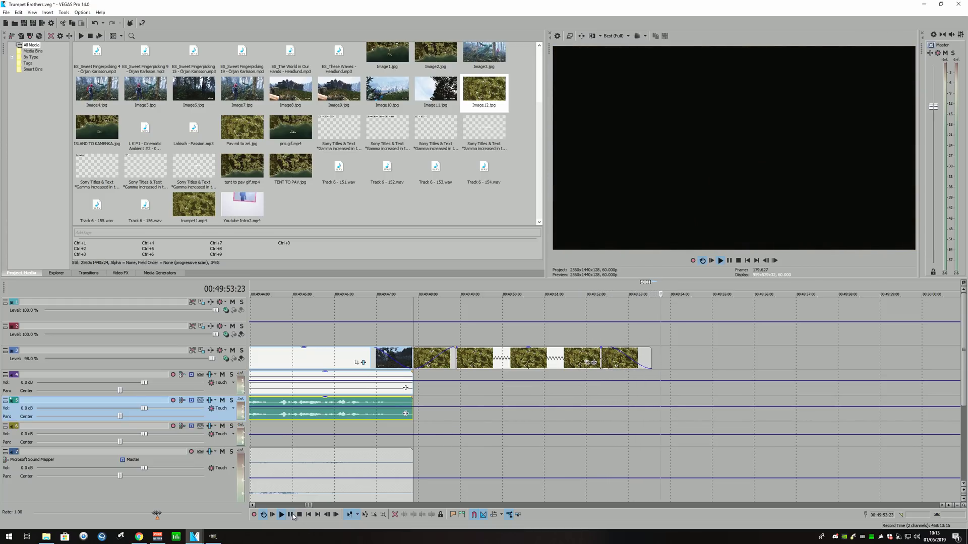
Select all the clips after the gap and drag them left against the map sequence.
key("Return")
left_click(411, 420)
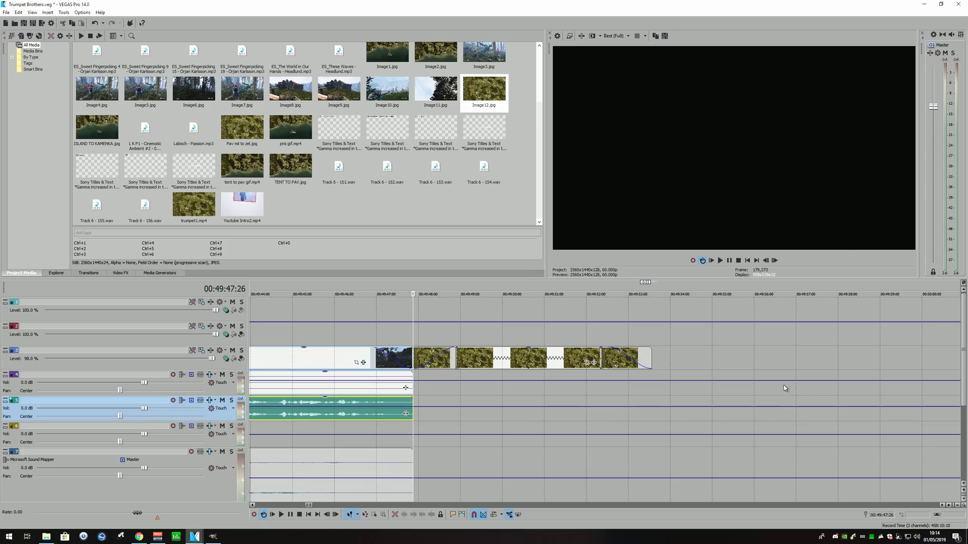
left_click(717, 359)
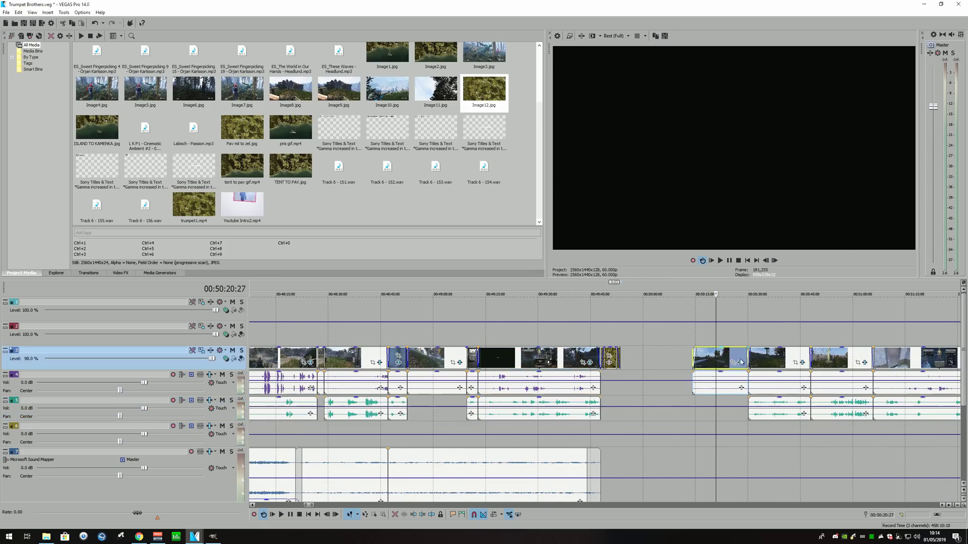
left_click(915, 361, "shift")
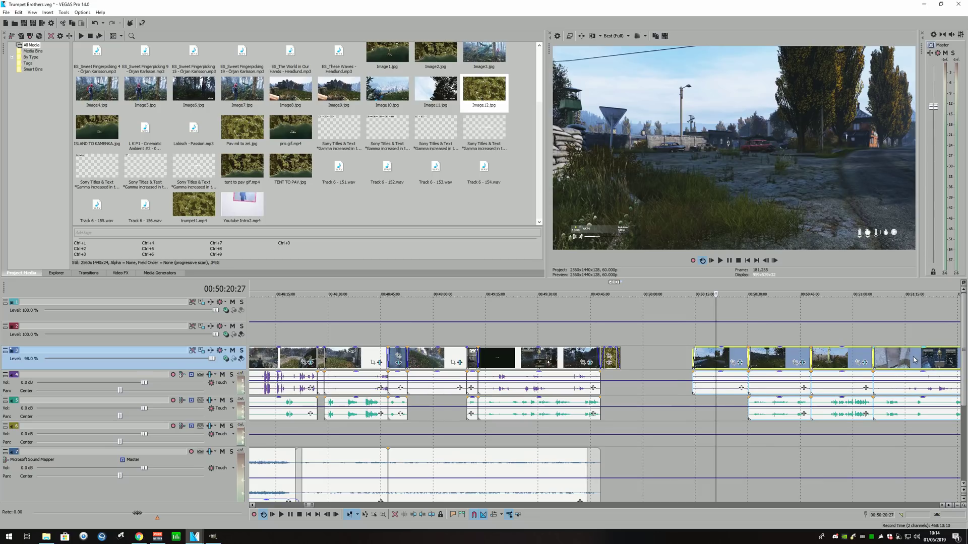
left_click_drag(911, 360, 847, 356)
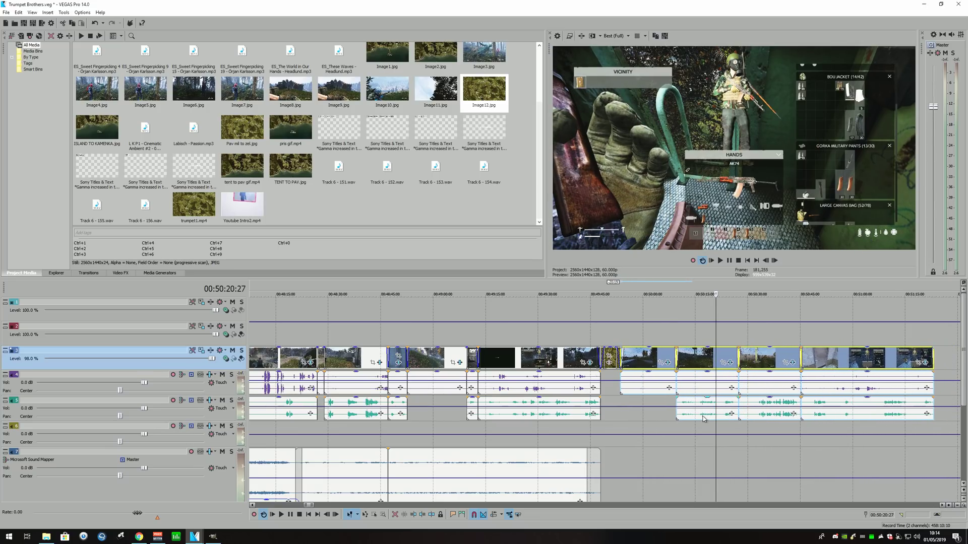